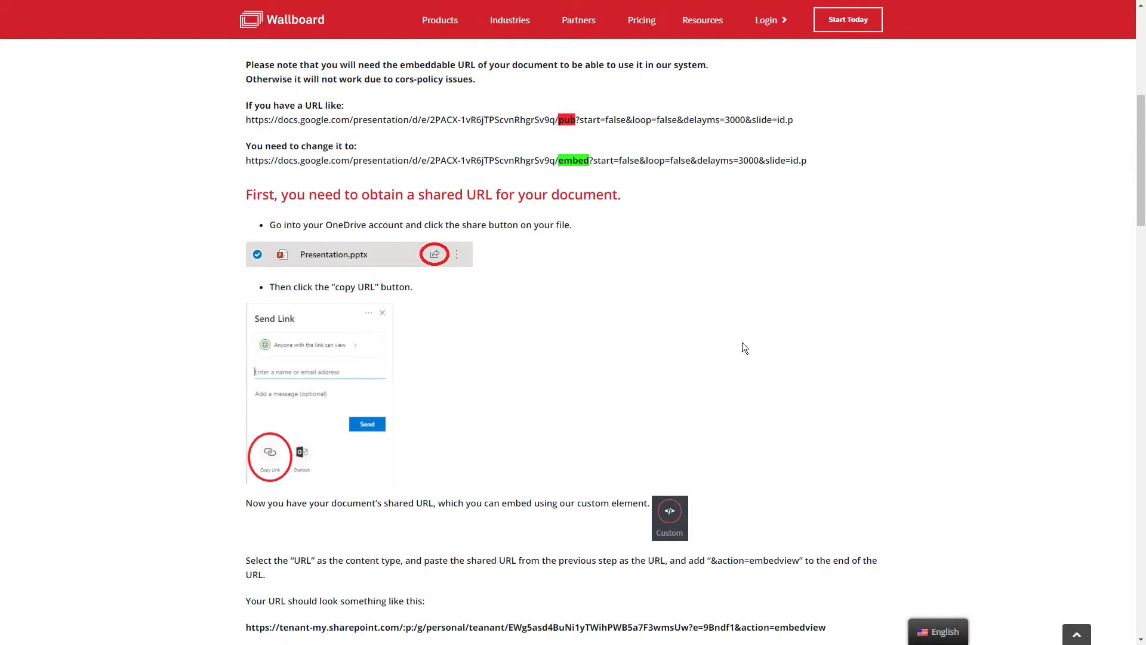
# - Read the Wallboard help article's instructions for obtaining a OneDrive shared URL and embedding it with the Custom element
pyautogui.scroll(-2, 743, 342)
pyautogui.scroll(-3, 742, 348)
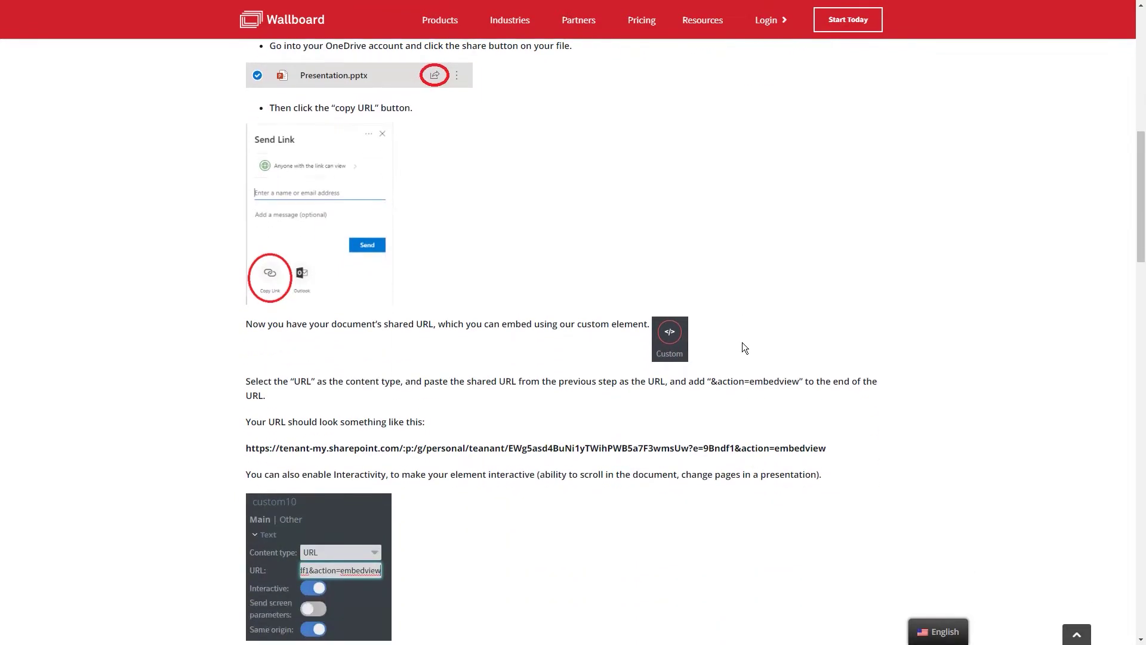
pyautogui.scroll(-4, 743, 348)
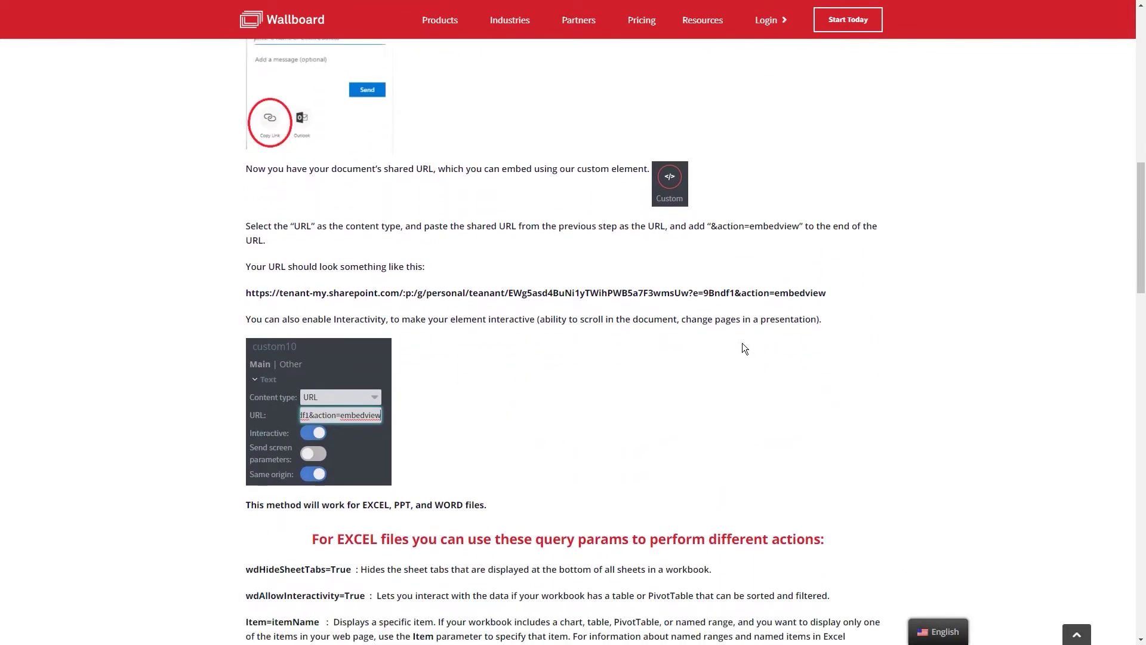
pyautogui.scroll(-2, 743, 346)
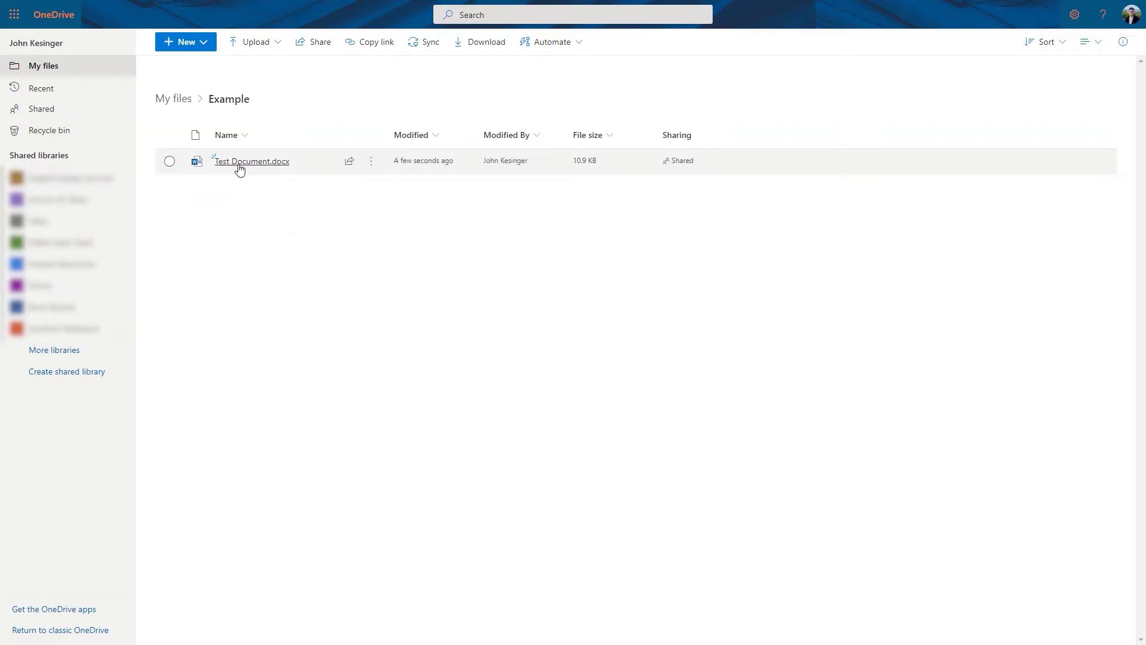
# - Switch to OneDrive and copy the sharing link of Test Document.docx in the Example folder
pyautogui.moveTo(259, 165)
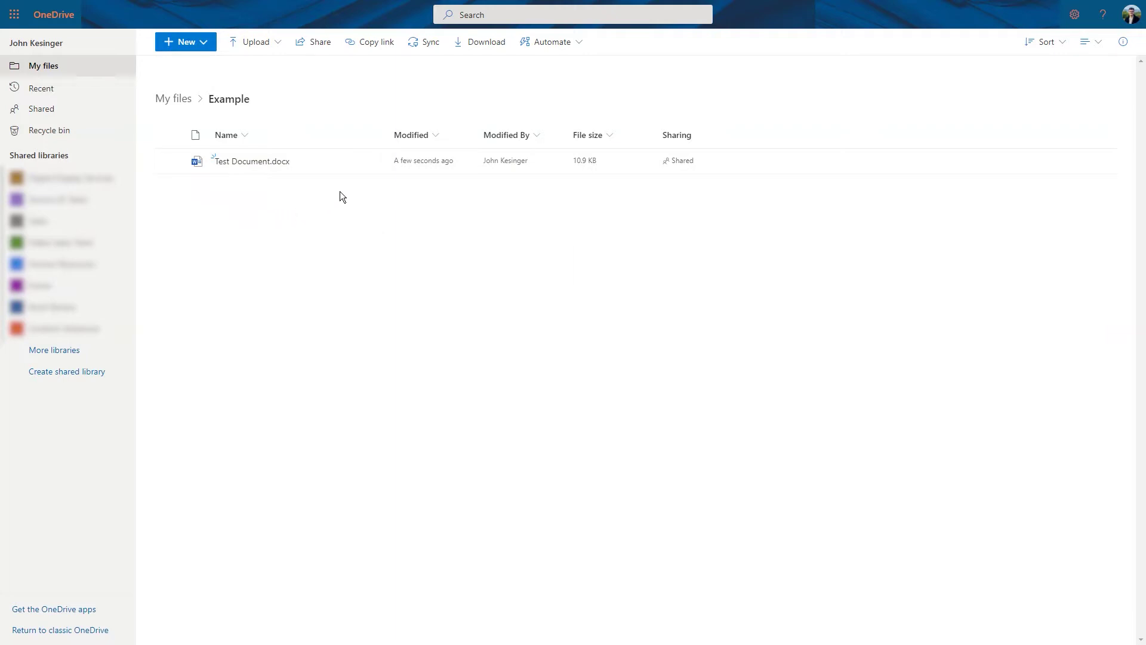
pyautogui.click(349, 163)
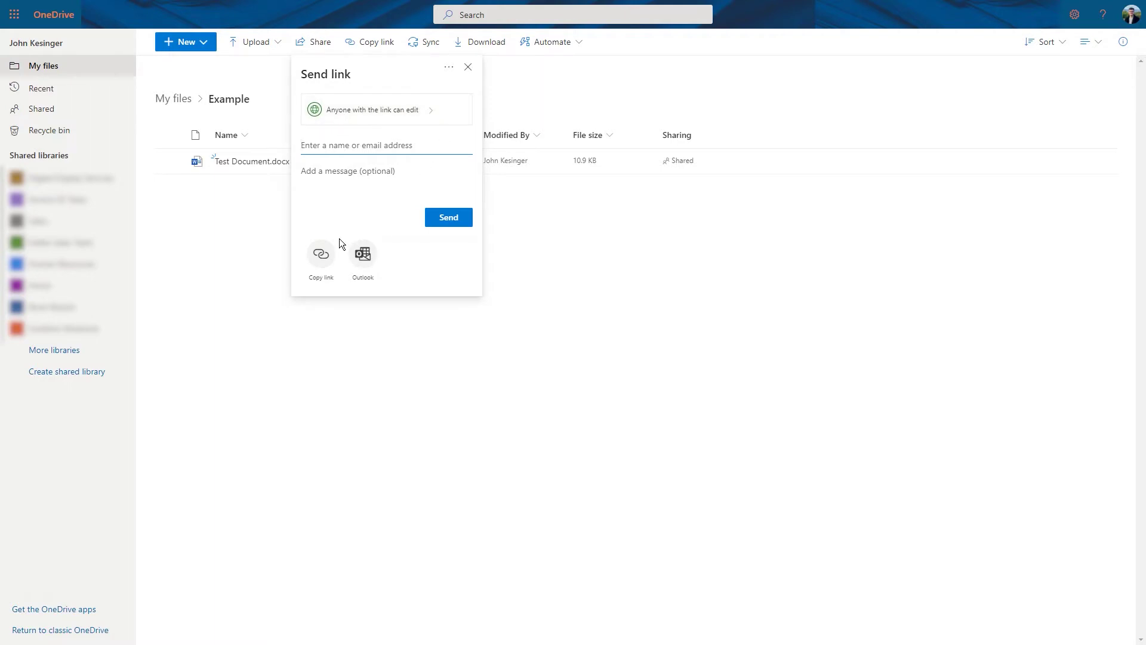
pyautogui.click(321, 254)
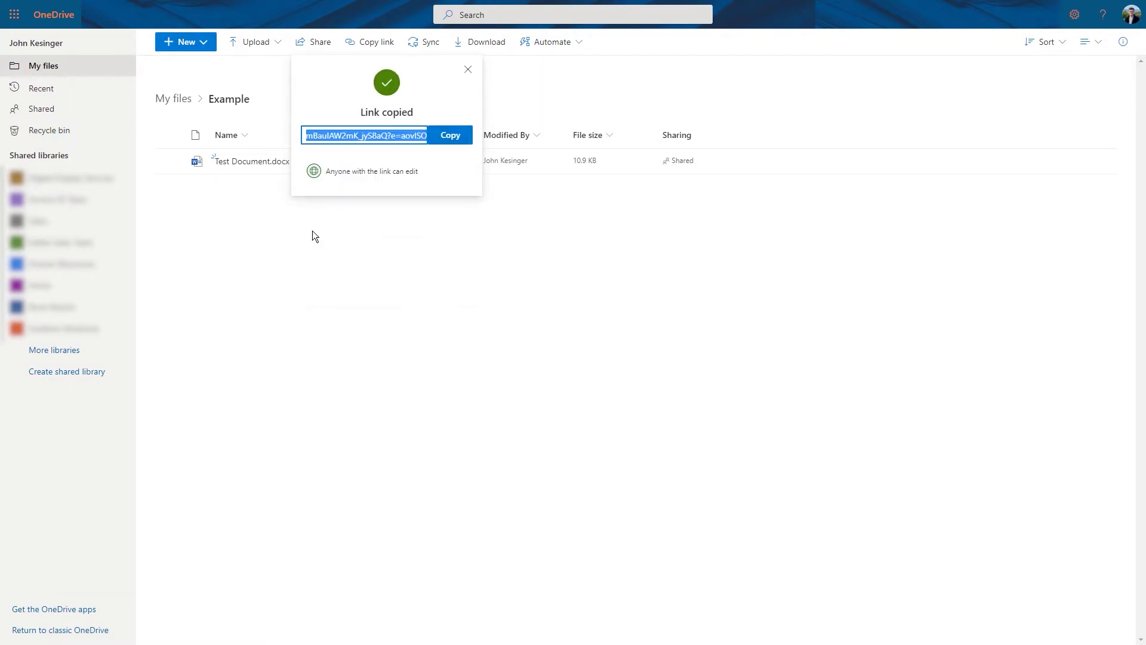
pyautogui.click(468, 69)
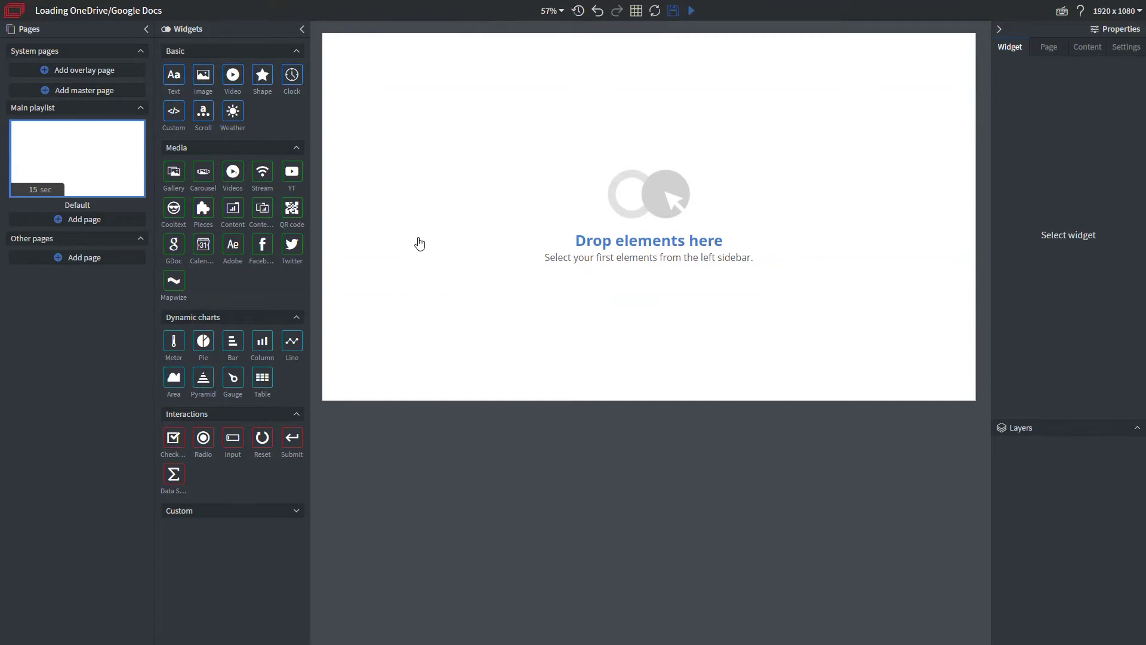
# - Switch to the Wallboard editor, place a Custom widget on the page and make it fill the entire canvas
pyautogui.click(174, 111)
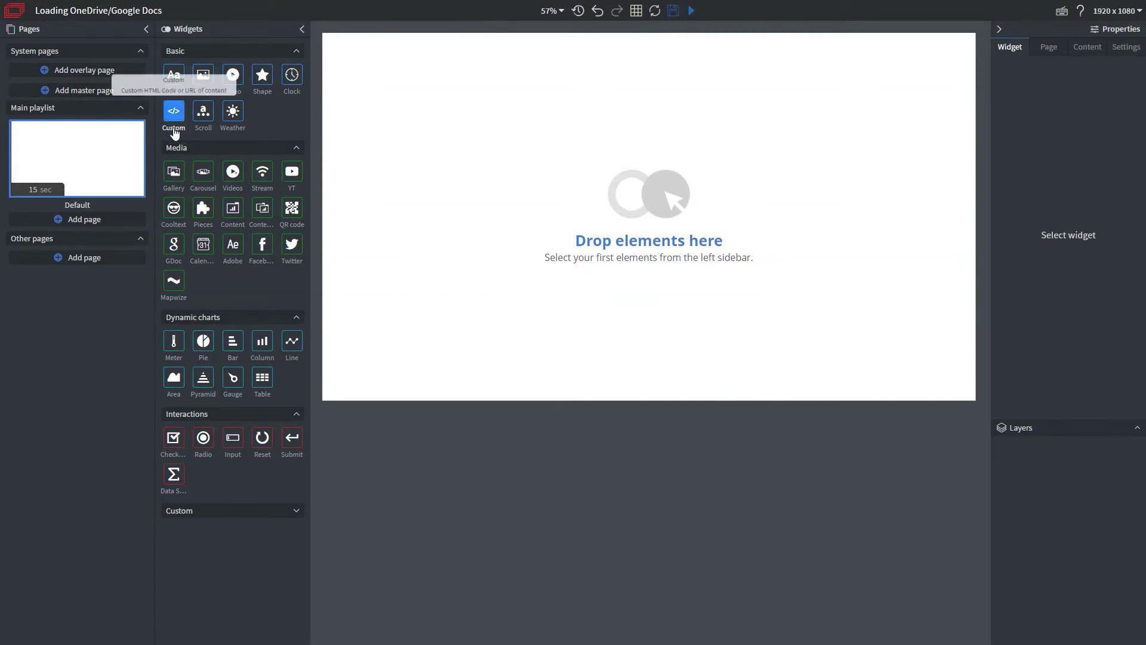
pyautogui.moveTo(174, 132); pyautogui.dragTo(501, 146)
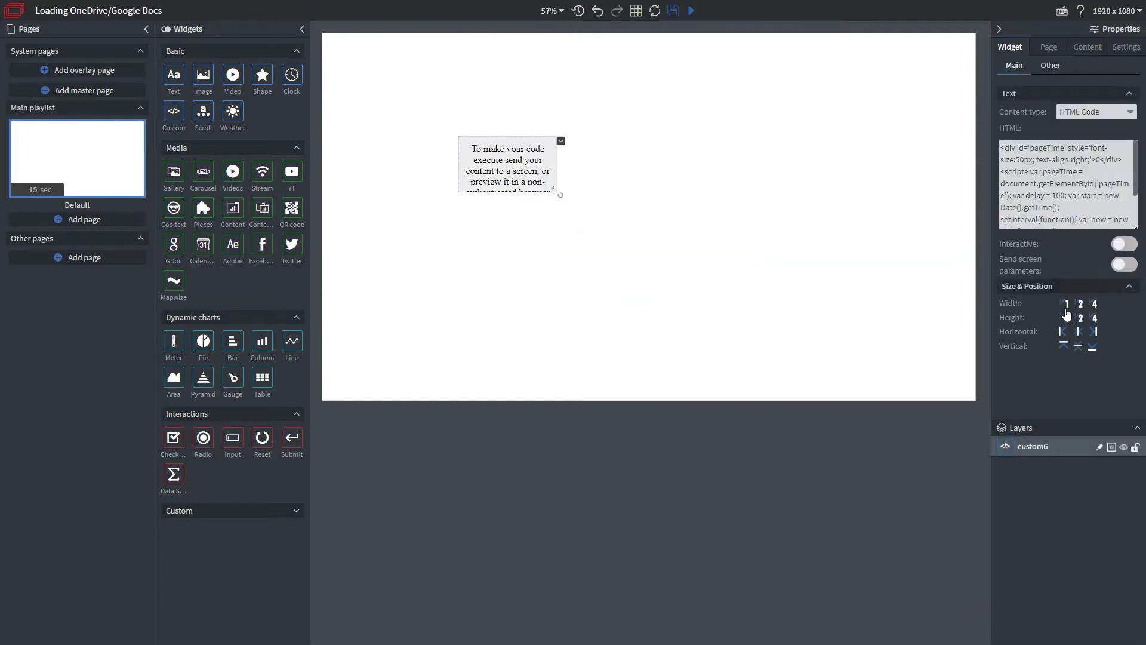
pyautogui.click(1066, 305)
pyautogui.click(1066, 318)
pyautogui.click(1061, 331)
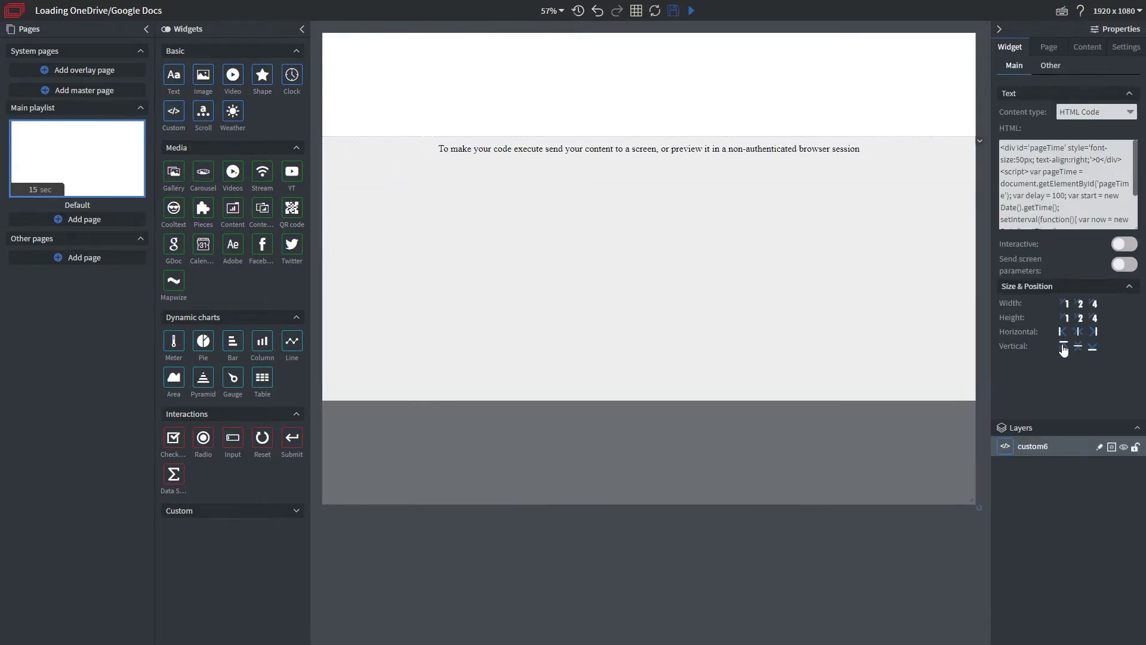
pyautogui.click(1064, 348)
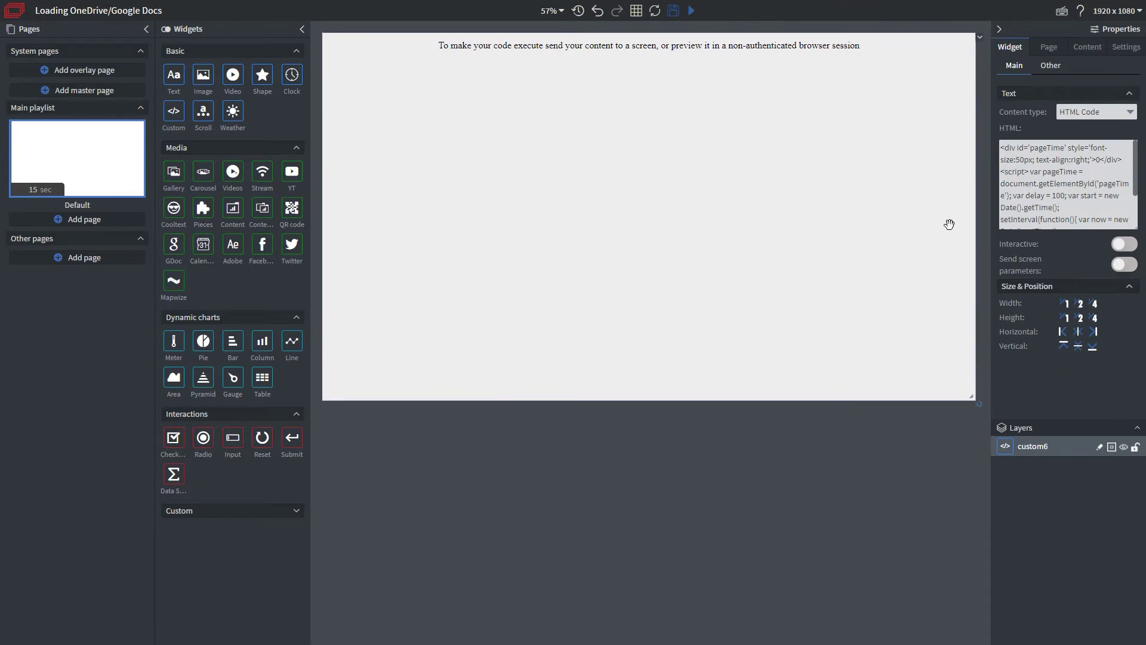
# - Set the Custom widget's content type to URL and replace the default address with the copied OneDrive link
pyautogui.click(1075, 113)
pyautogui.click(1073, 128)
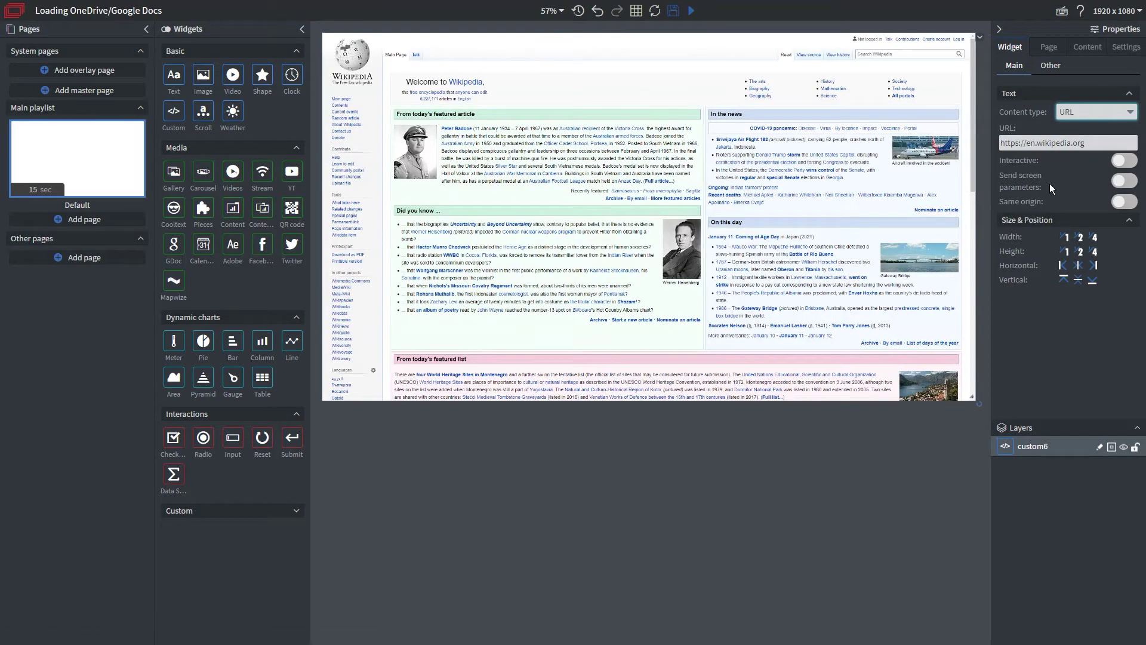
pyautogui.moveTo(1085, 143); pyautogui.dragTo(1003, 142)
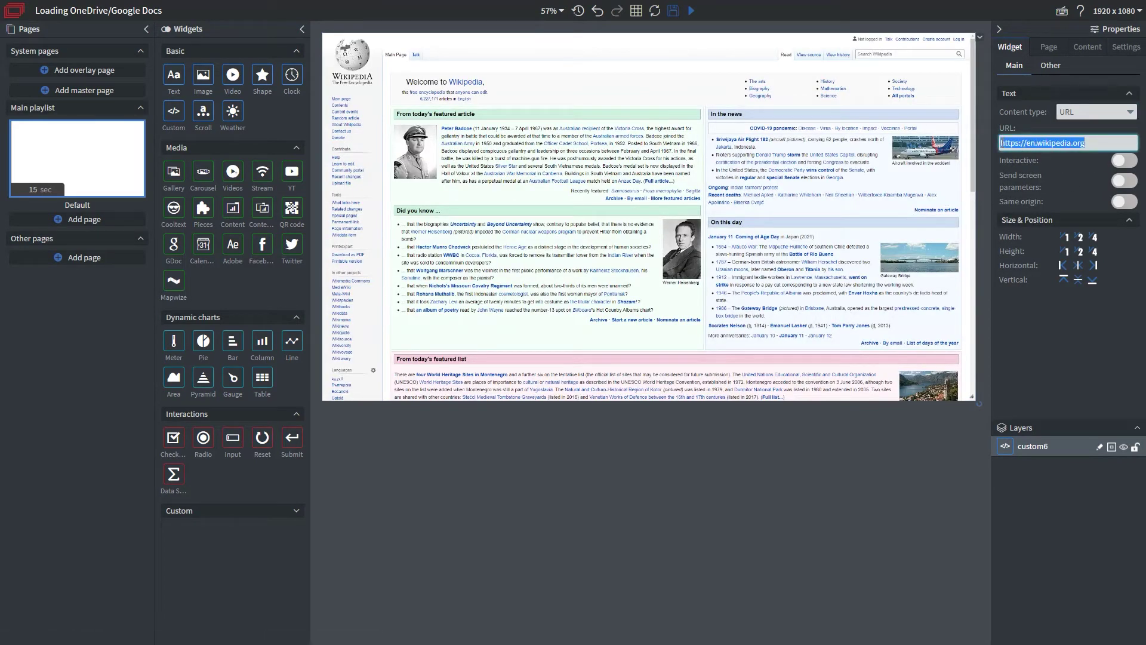
pyautogui.hotkey('ctrl', 'v')
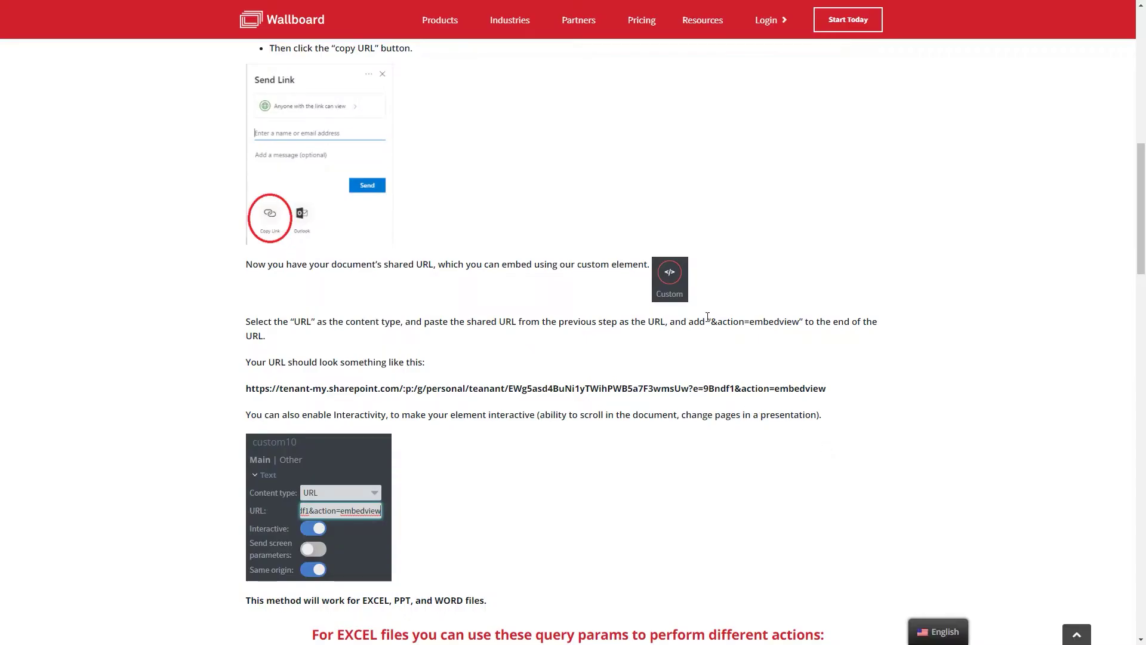
# - Copy "&action=embedview" from the help article and append it to the end of the Custom widget's URL
pyautogui.moveTo(712, 321); pyautogui.dragTo(799, 326)
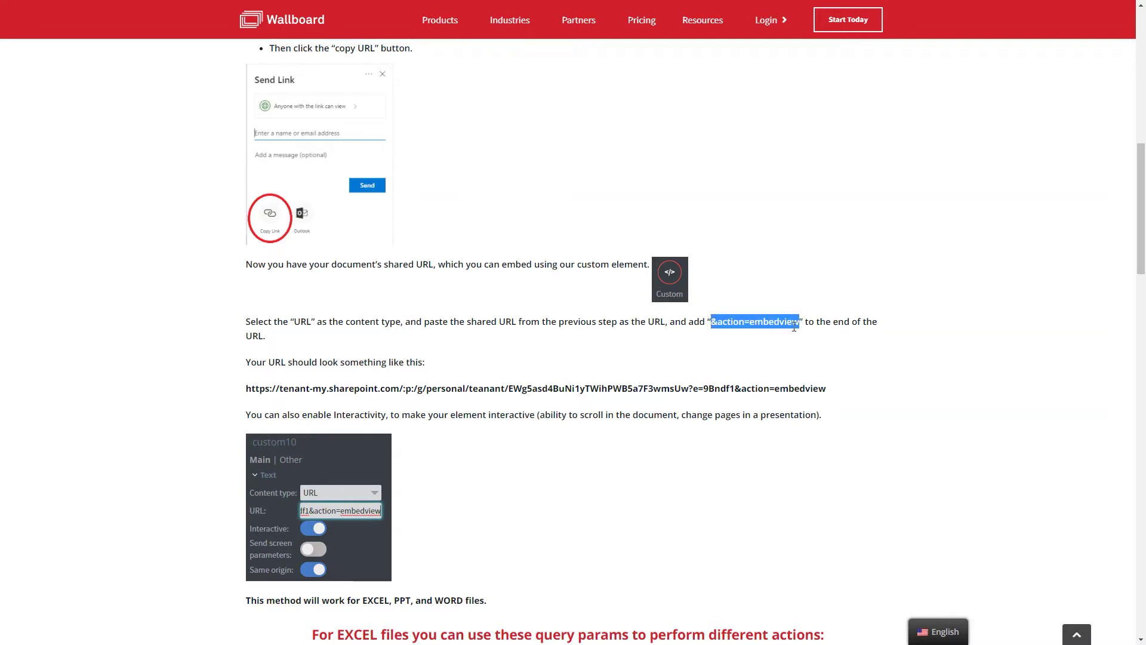
pyautogui.rightClick(787, 319)
pyautogui.click(796, 327)
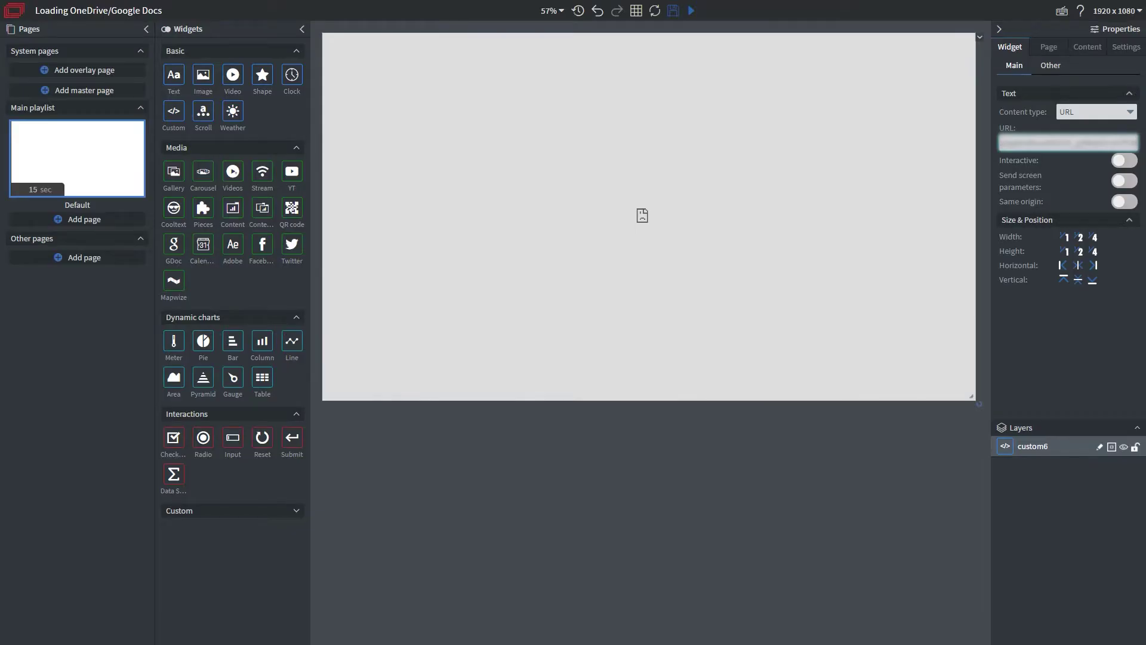
pyautogui.press('Return')
pyautogui.tripleClick(1134, 144)
pyautogui.click(1136, 145)
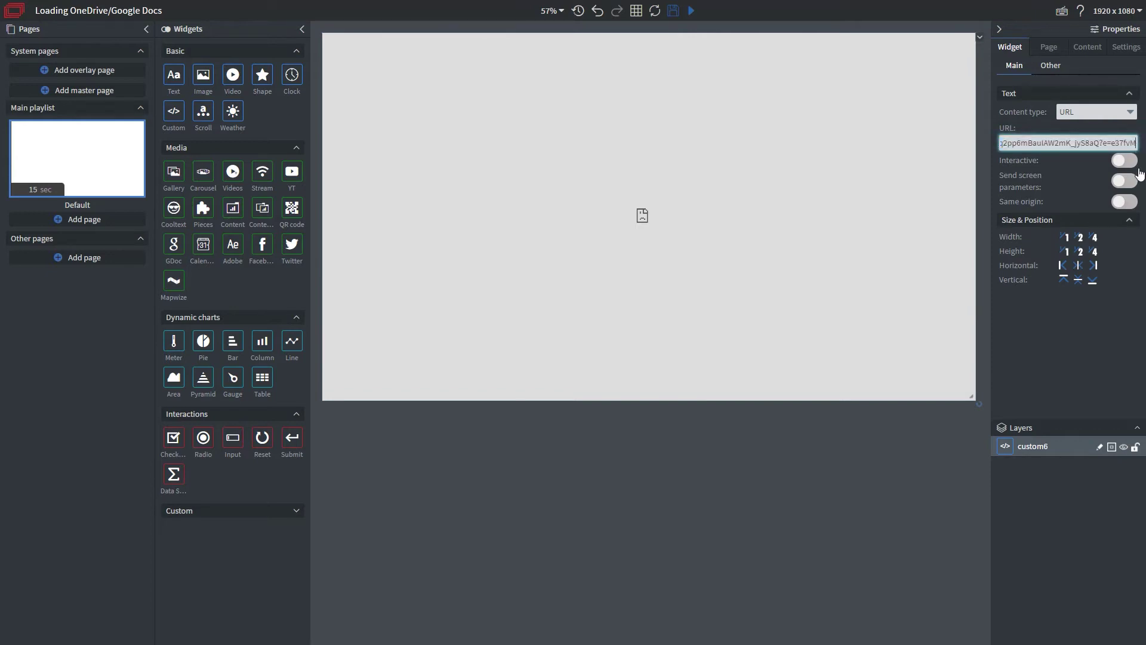
pyautogui.hotkey('ctrl', 'v')
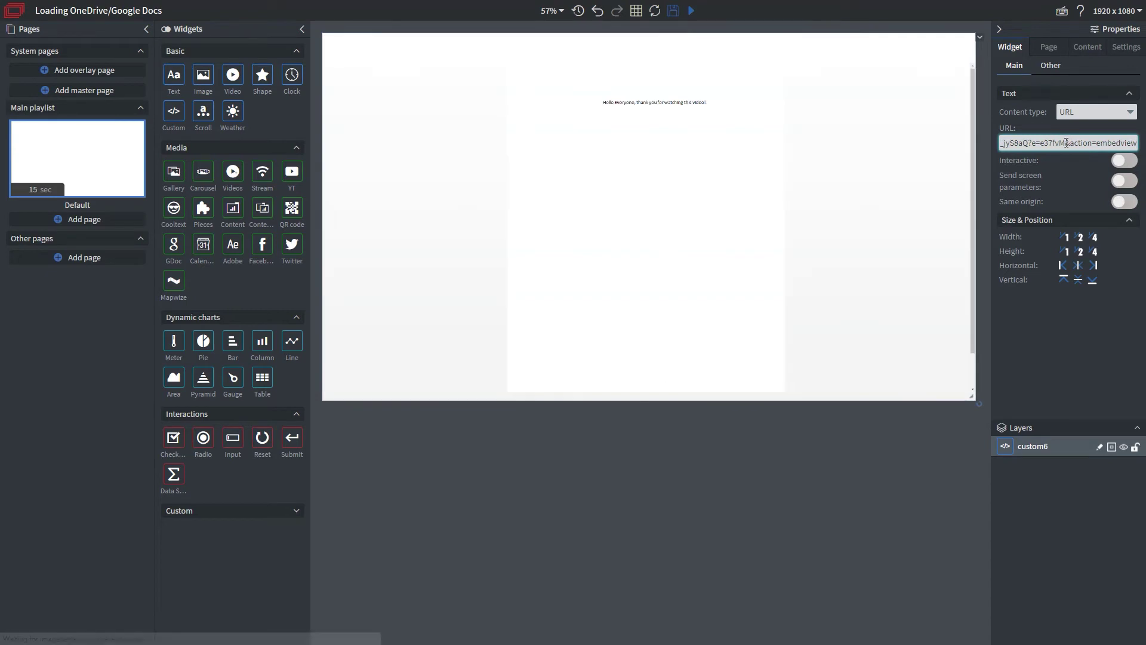
# - Enable the Interactive and Same origin options for the Custom widget, leaving Send screen parameters off
pyautogui.moveTo(1066, 143); pyautogui.dragTo(1136, 143)
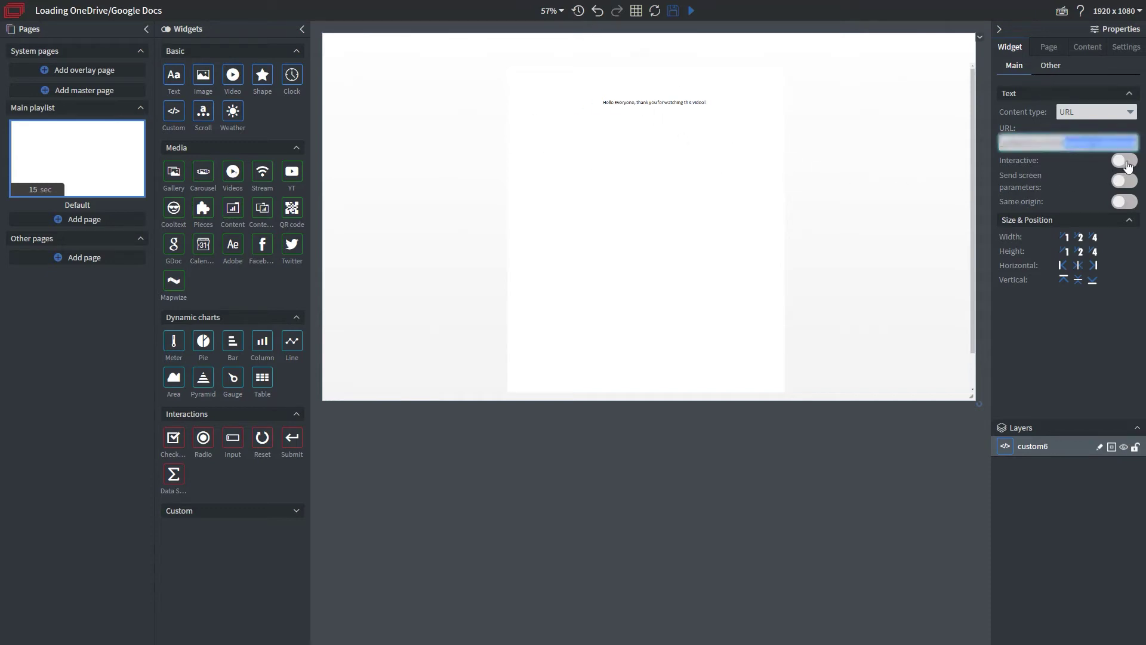
pyautogui.click(1125, 161)
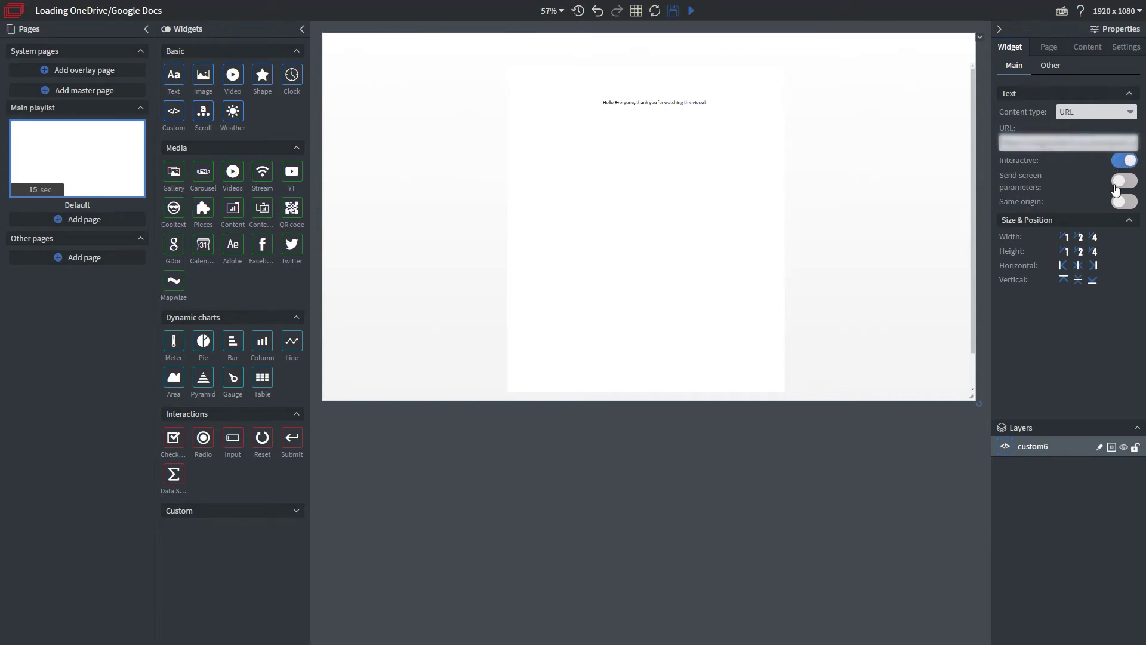
pyautogui.click(1123, 202)
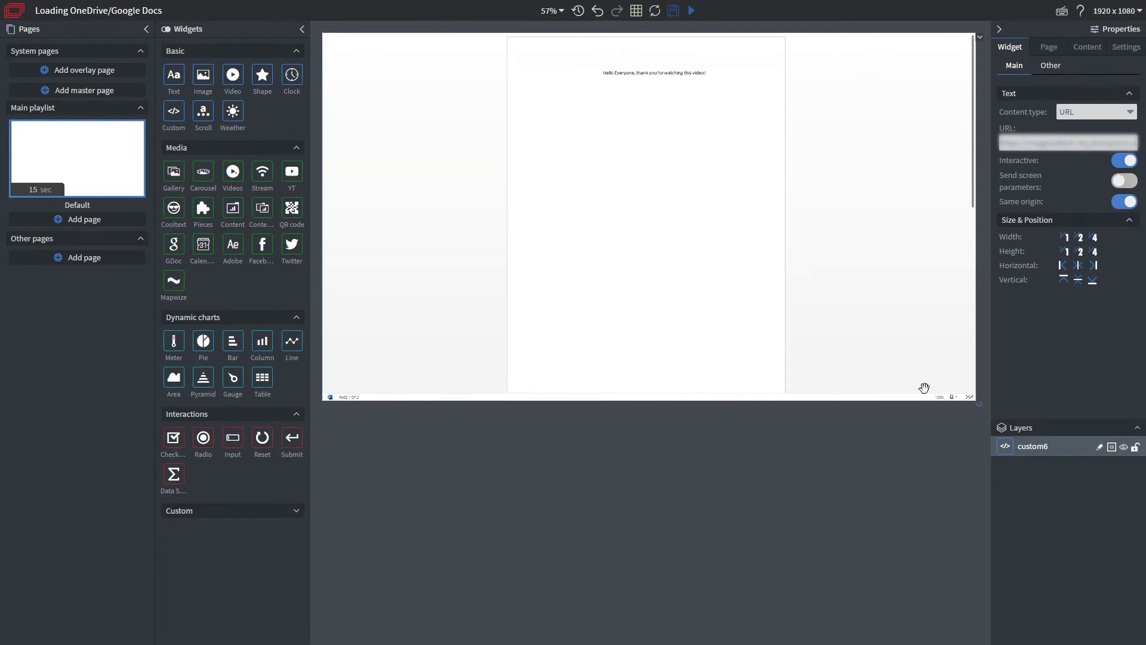
pyautogui.click(1125, 203)
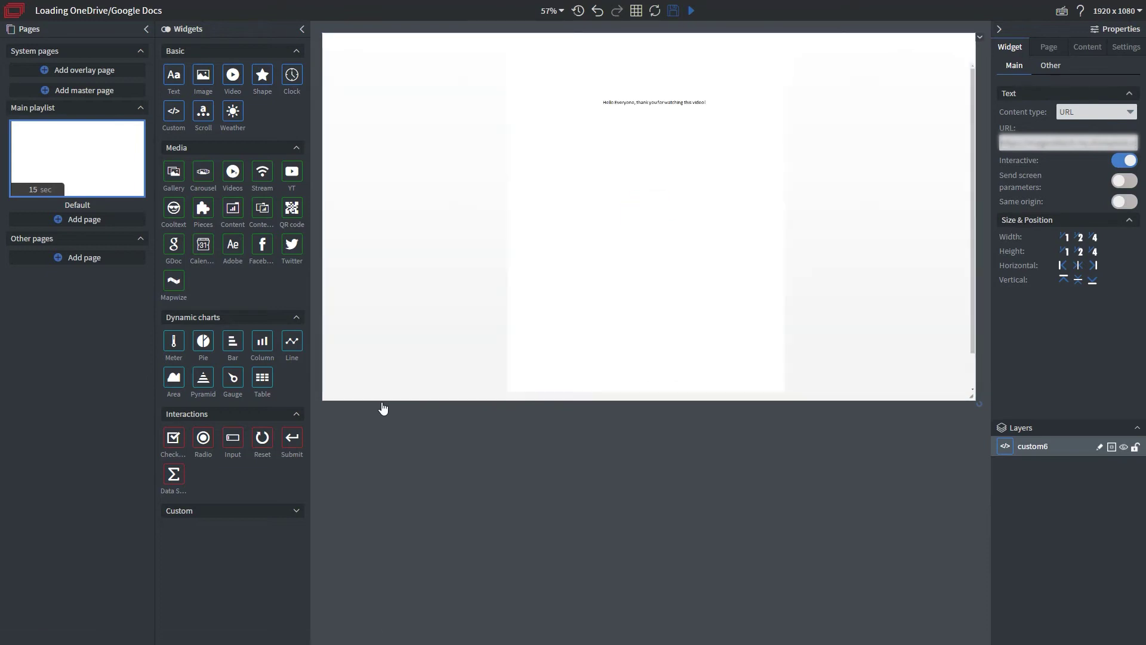
pyautogui.click(1125, 203)
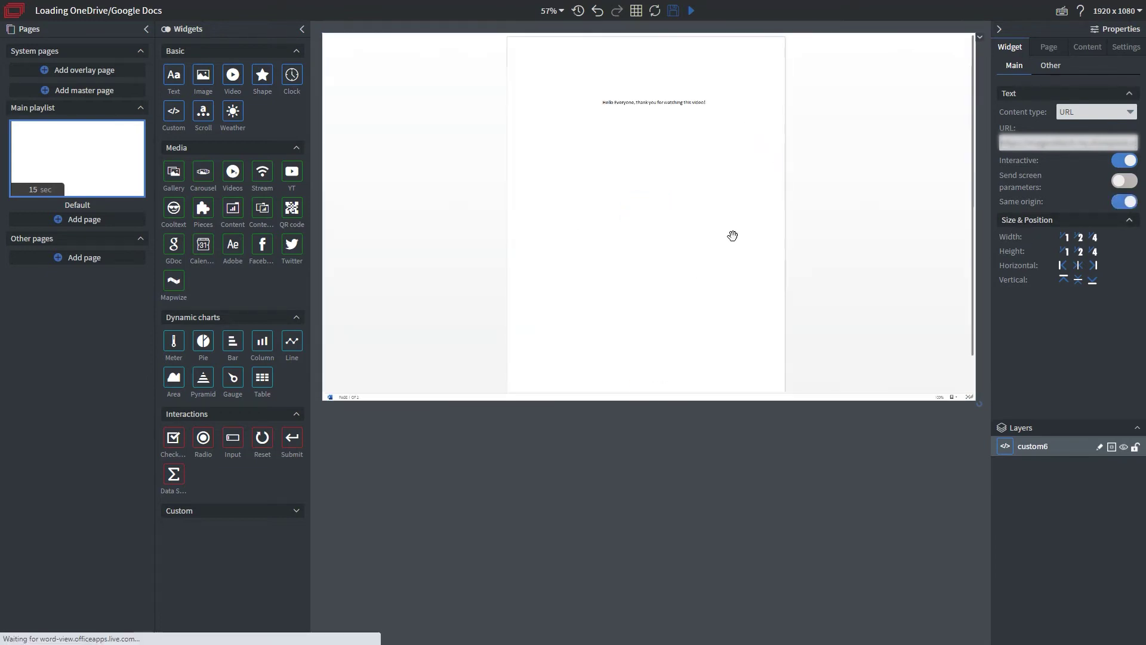
# - Save the content and preview it from the current page, checking the embedded Word document
pyautogui.click(673, 11)
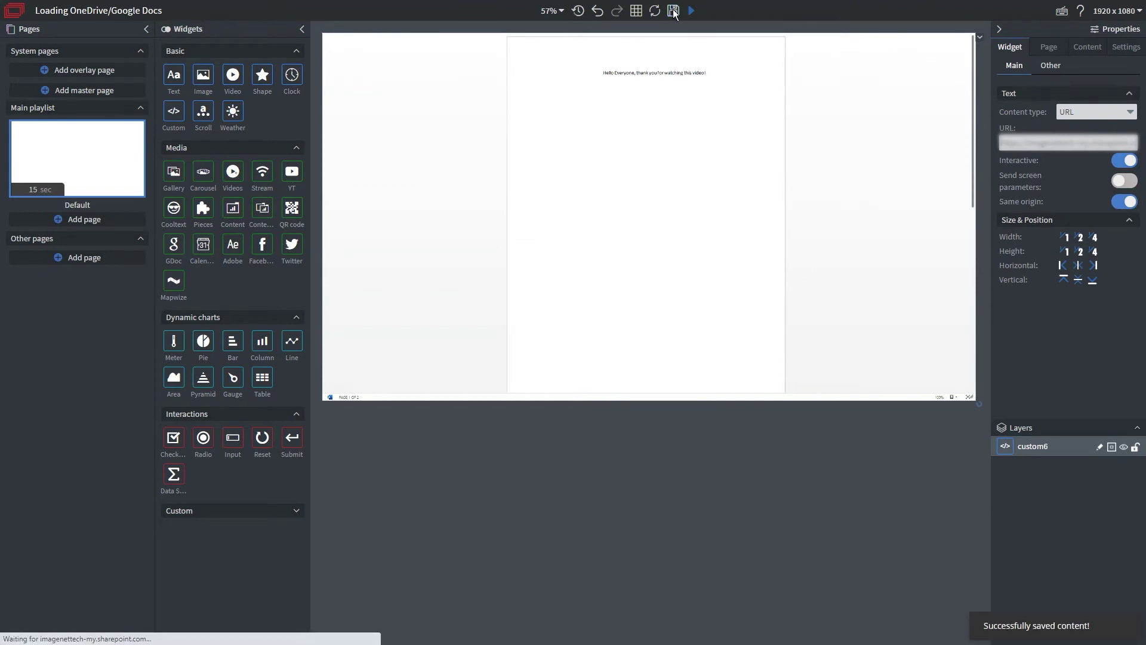
pyautogui.moveTo(692, 11)
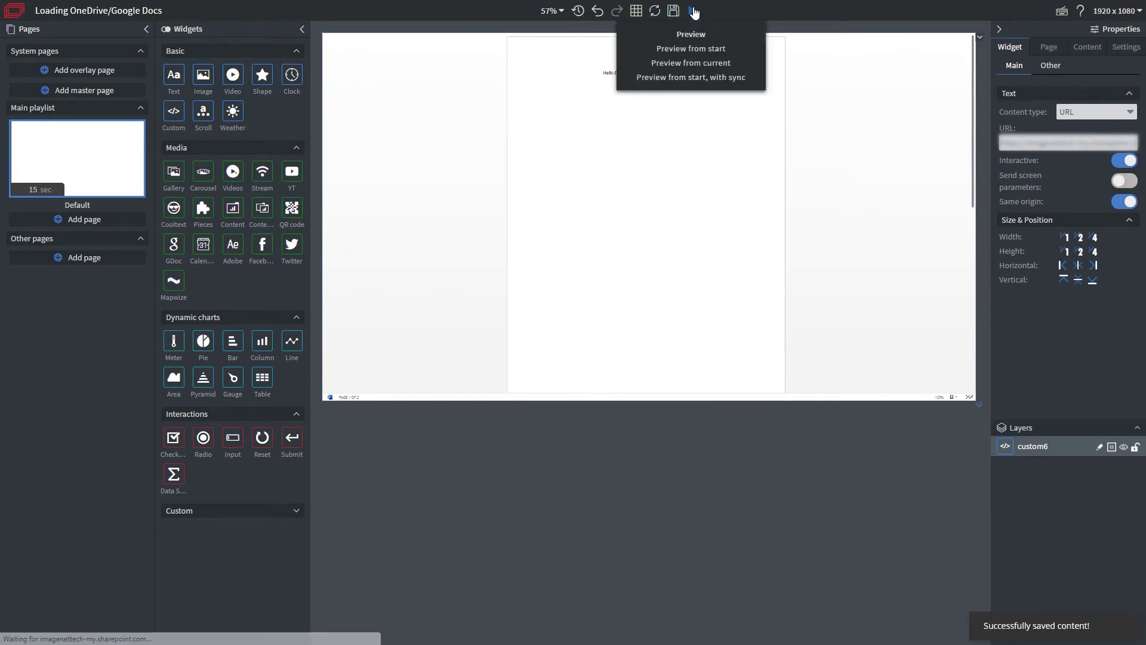
pyautogui.click(698, 64)
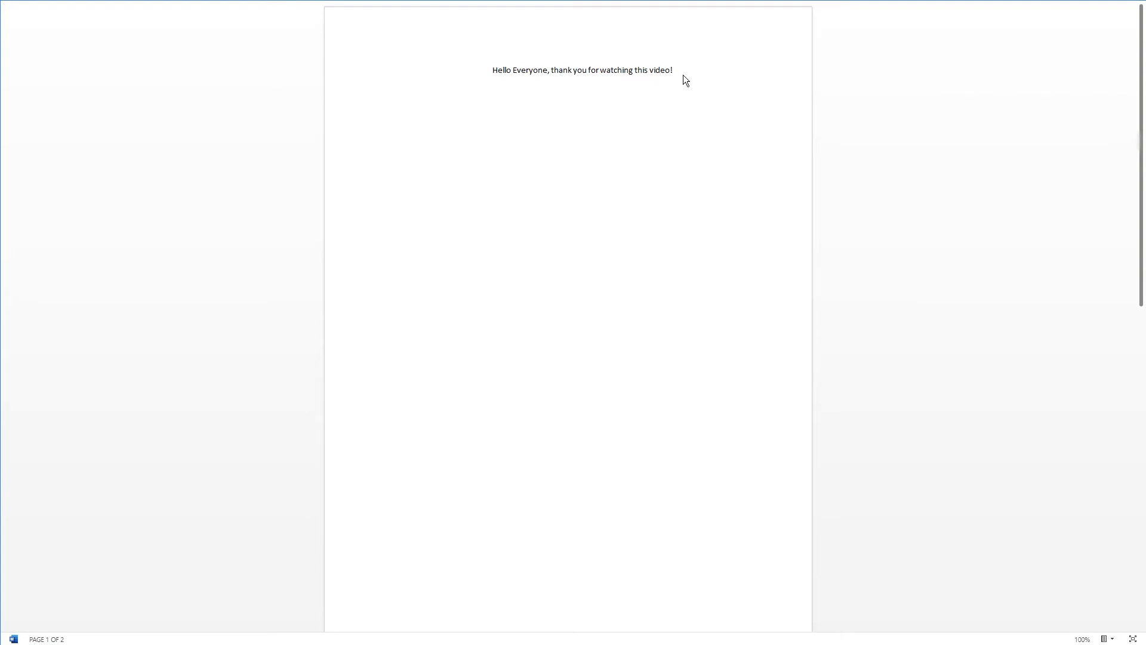
pyautogui.scroll(-10, 675, 262)
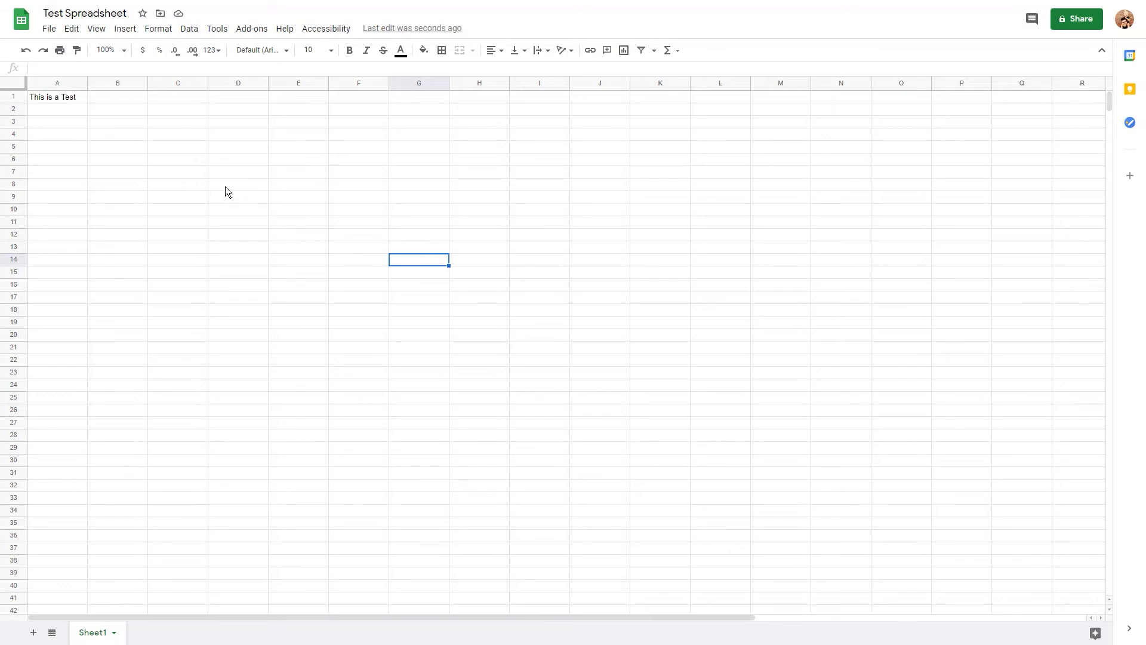
# - Switch to the Test Spreadsheet in Google Sheets and publish the entire document to the web as a web page
pyautogui.click(51, 29)
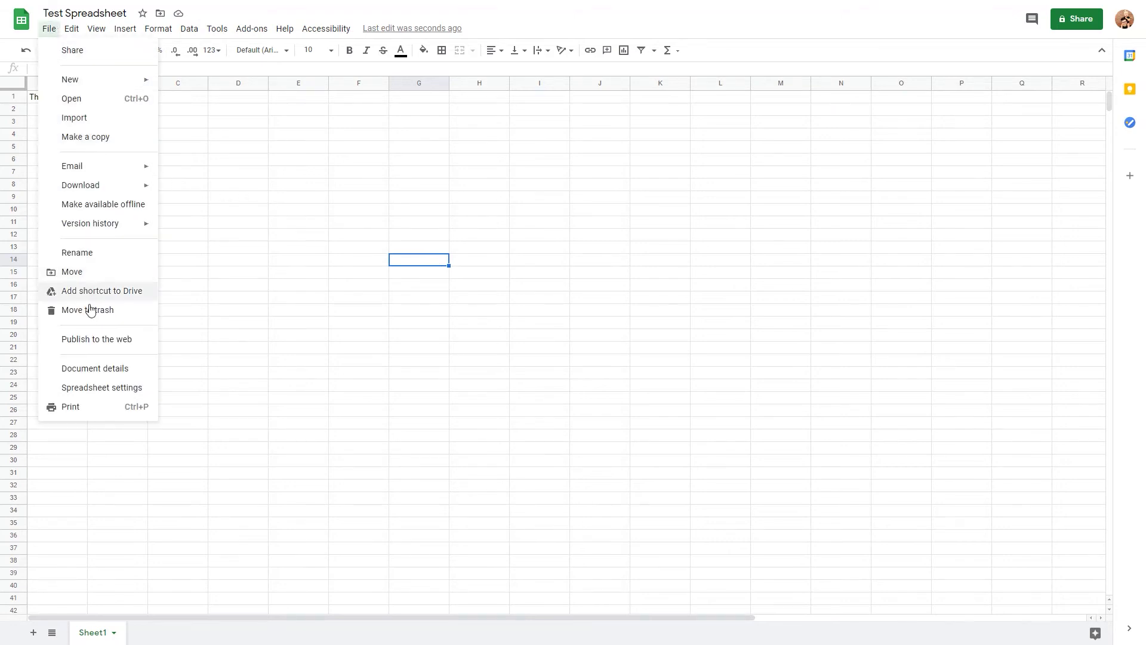
pyautogui.click(93, 340)
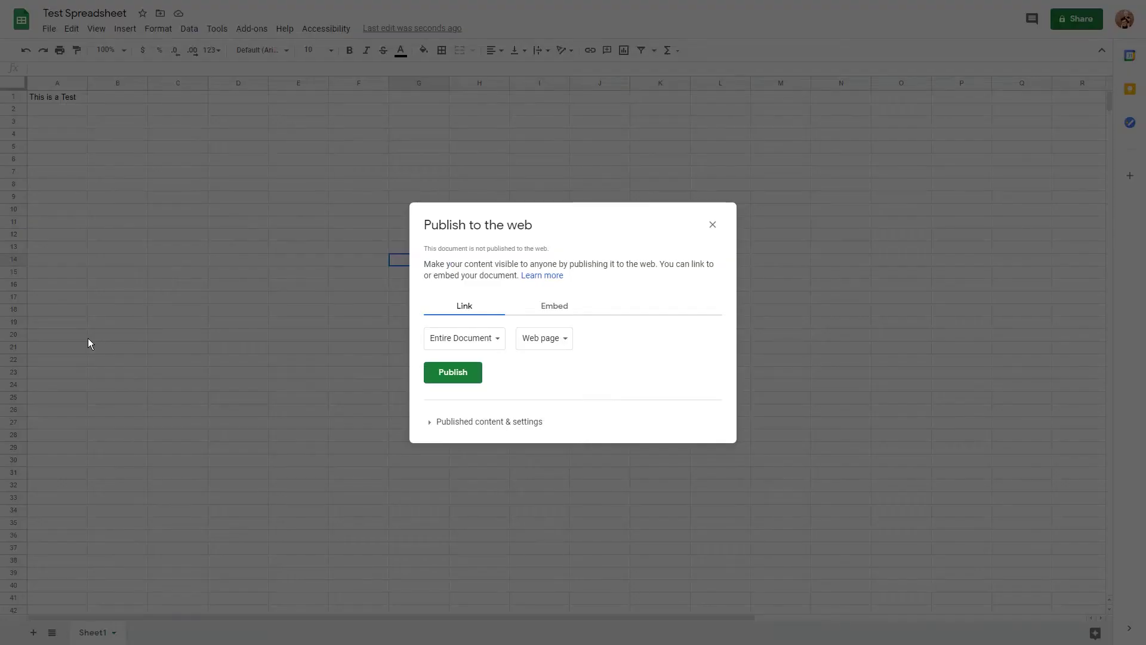
pyautogui.click(469, 374)
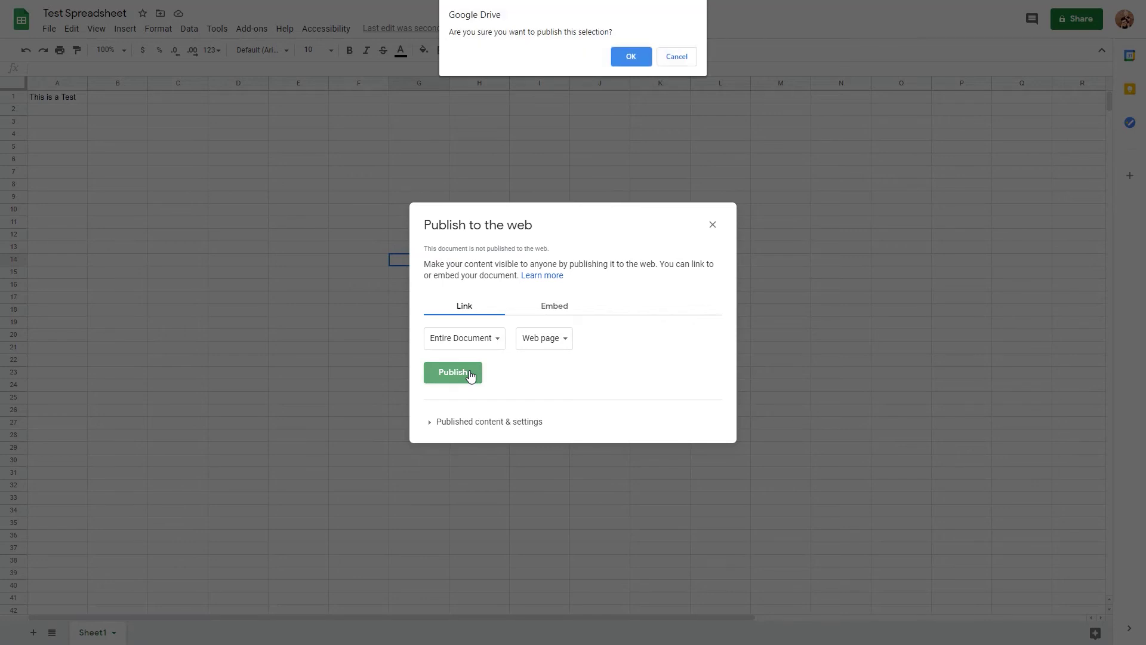
pyautogui.click(639, 57)
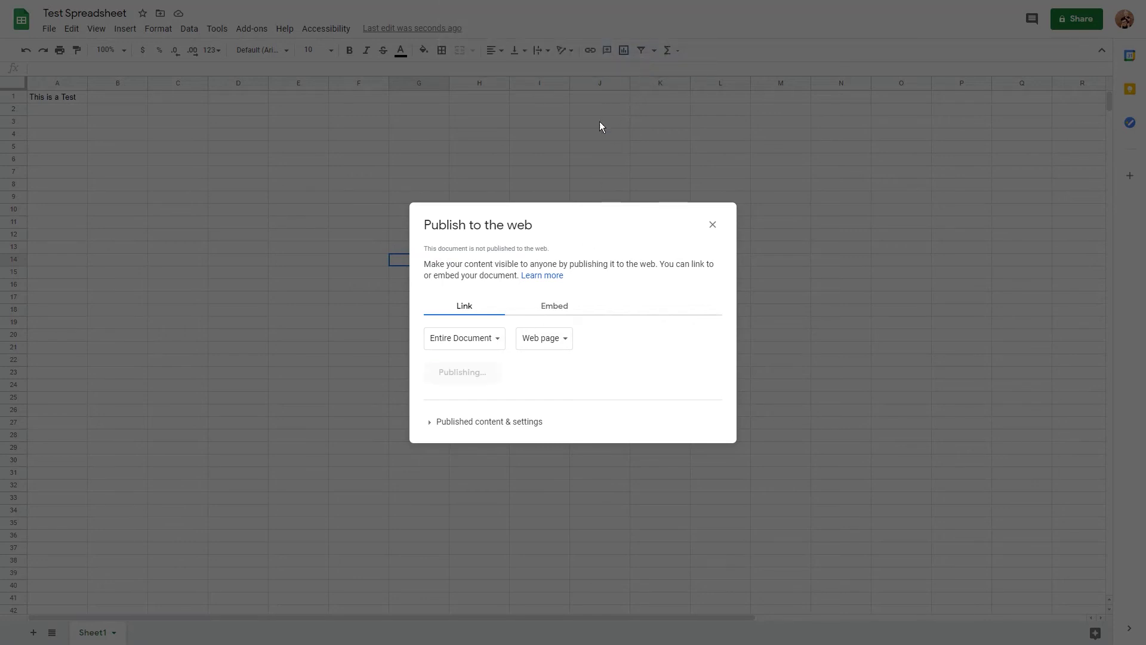
# - Copy only the spreadsheet's URL between the quotation marks of the published document's iframe embed code
pyautogui.click(550, 279)
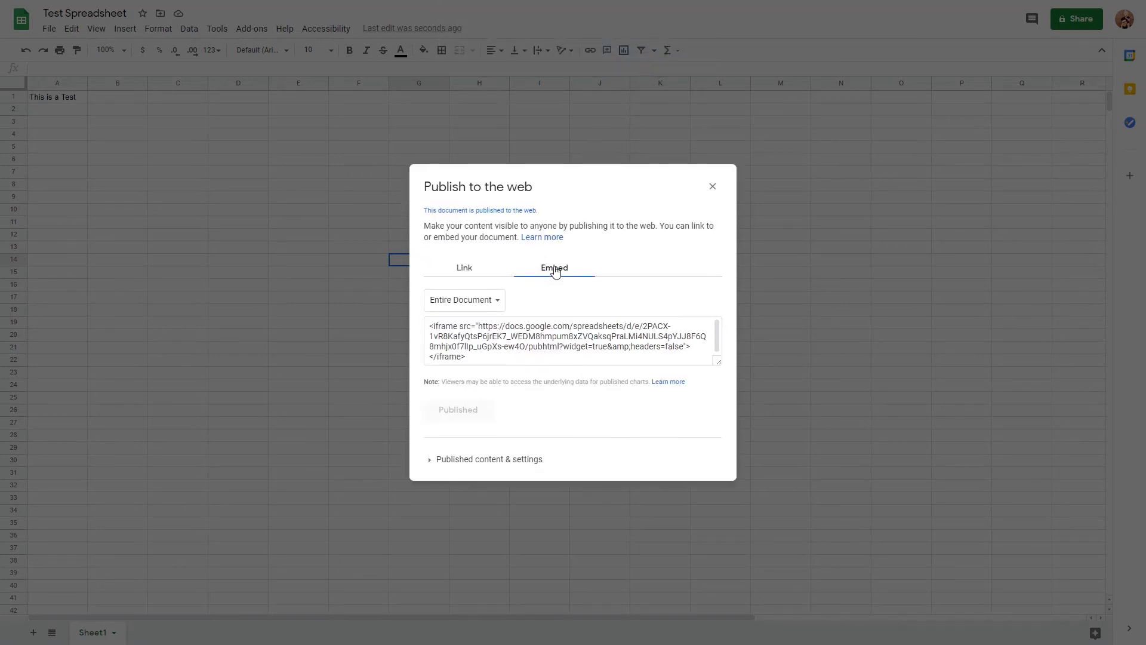
pyautogui.click(500, 359)
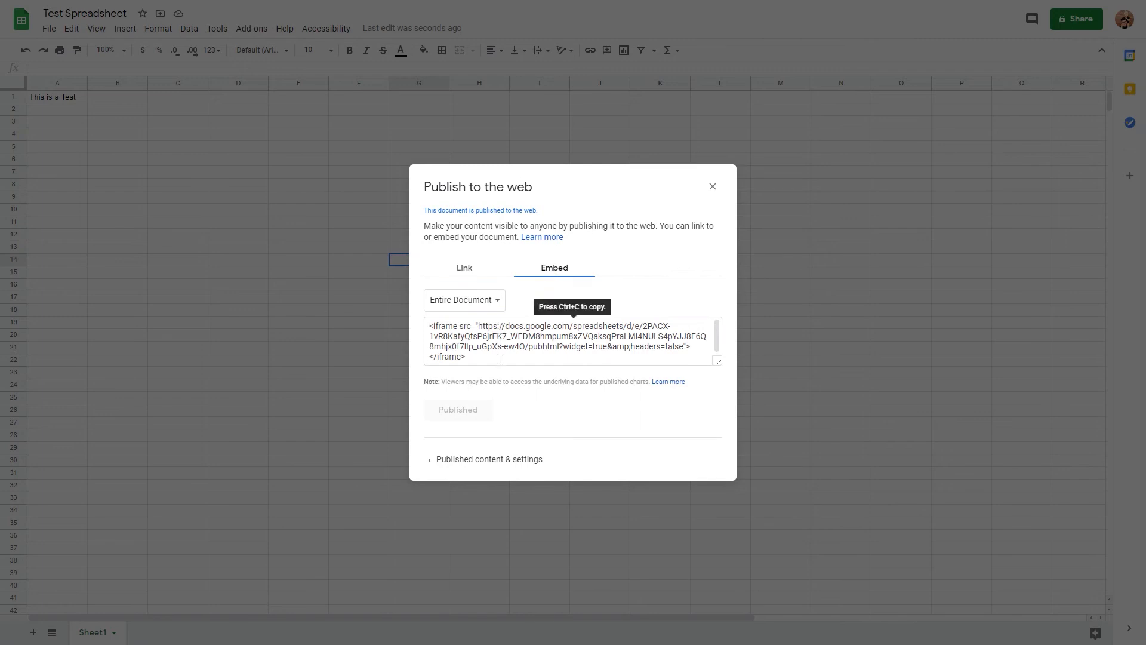
pyautogui.click(480, 325)
pyautogui.click(480, 325)
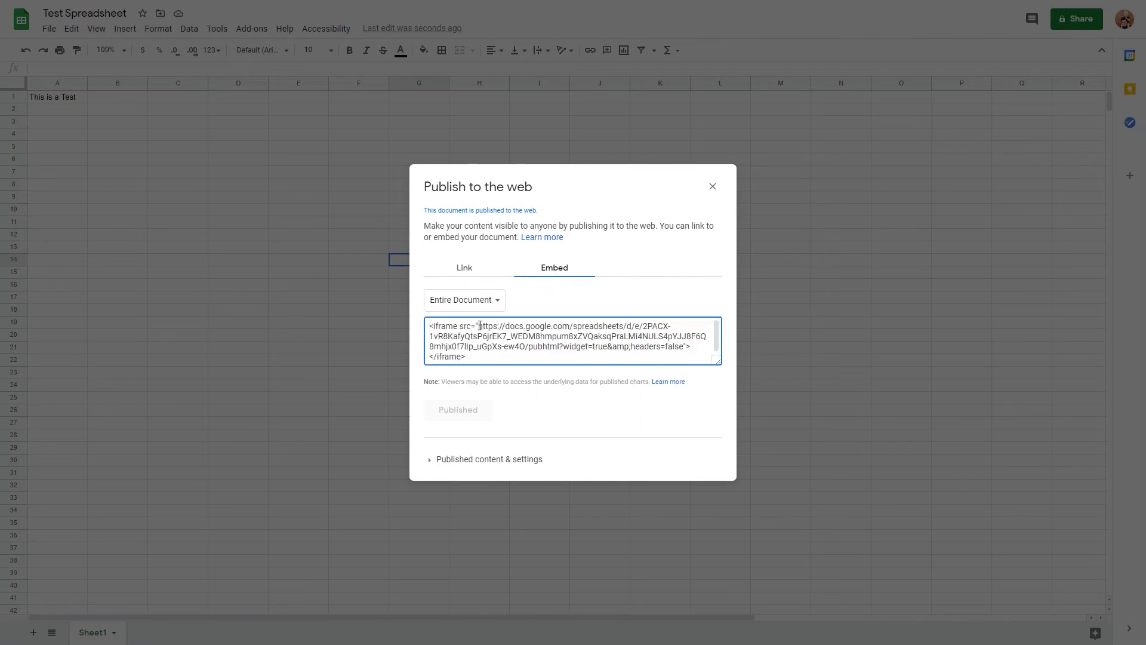
pyautogui.moveTo(480, 326); pyautogui.dragTo(685, 347)
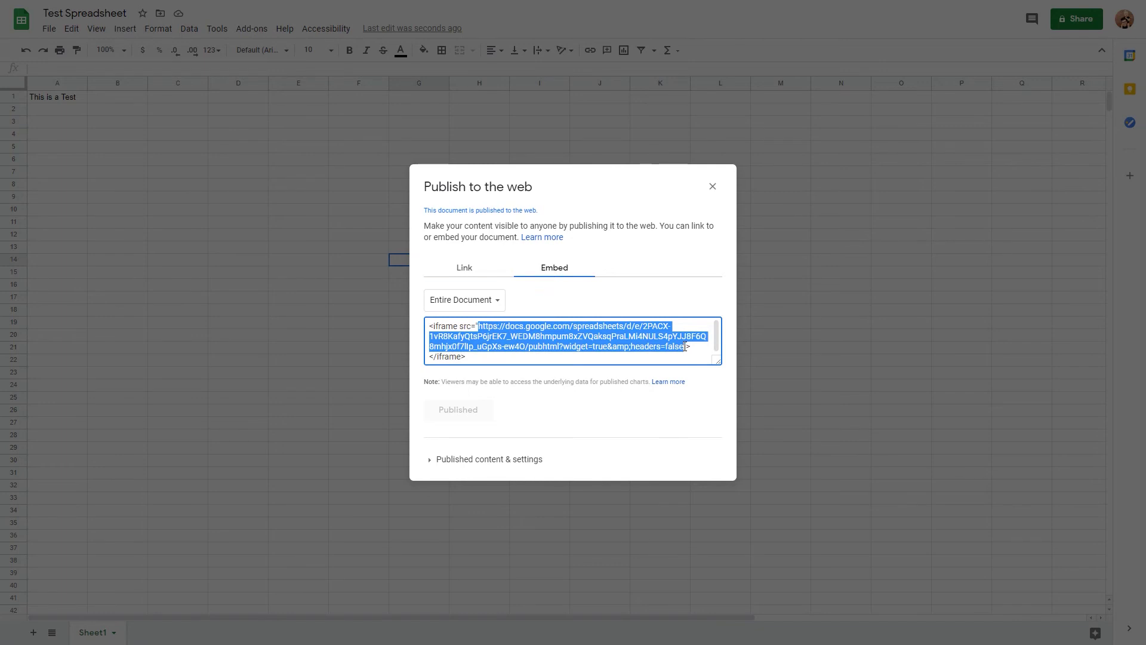
pyautogui.rightClick(642, 329)
pyautogui.click(656, 336)
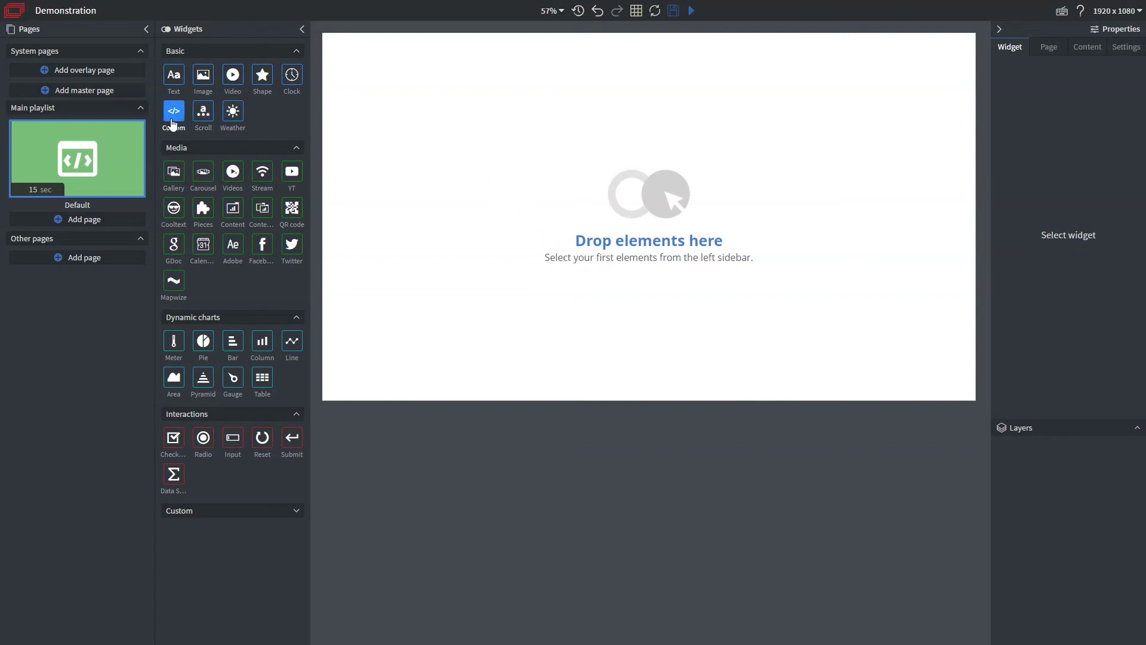
# - Switch to the Wallboard editor, add a Custom widget to the empty page and make it fill the full width and height from the top-left corner
pyautogui.moveTo(174, 111); pyautogui.dragTo(642, 206)
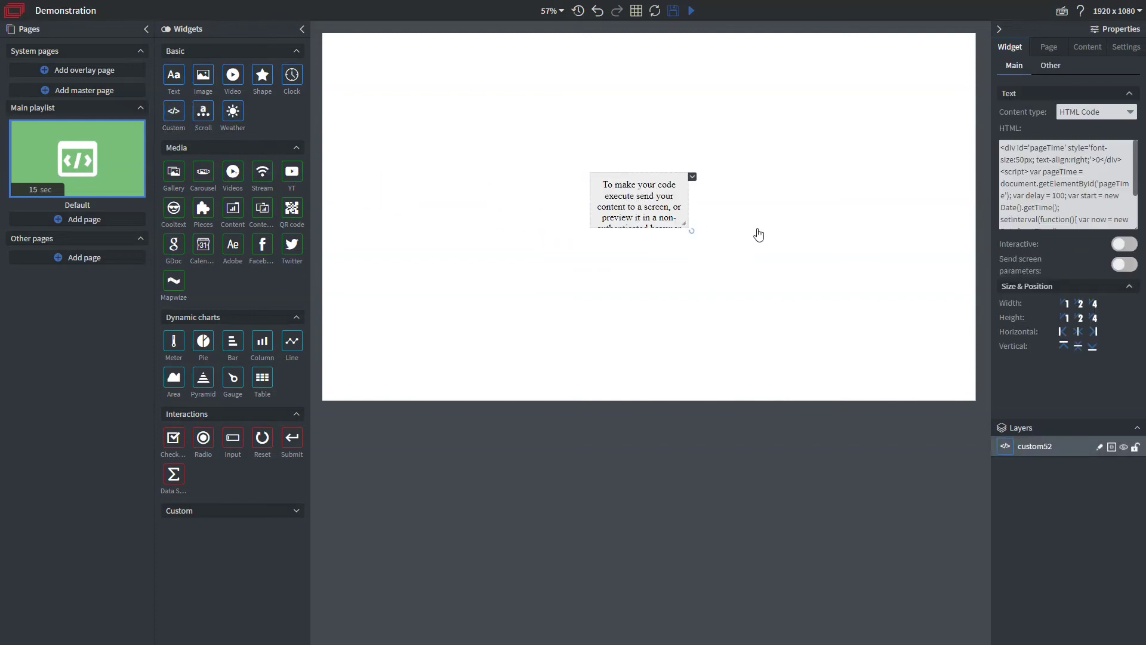
pyautogui.click(1065, 304)
pyautogui.click(1065, 317)
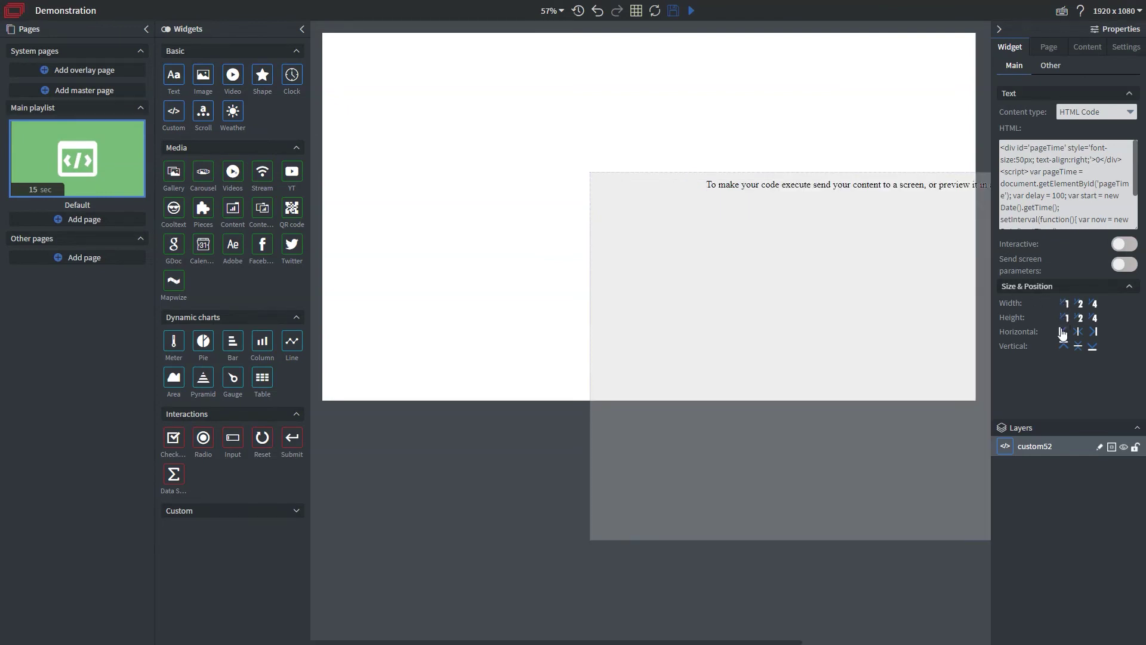
pyautogui.click(1062, 332)
pyautogui.click(1063, 345)
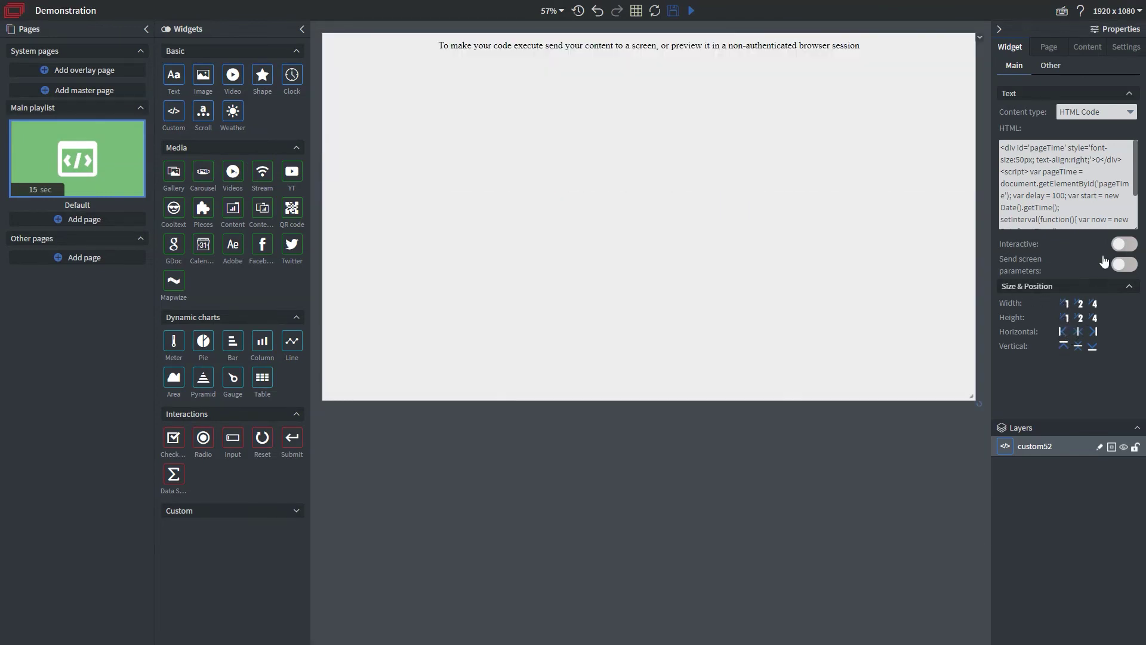
# - Set the Custom widget's content type to URL and replace the default Wikipedia address with the copied Google Sheets link
pyautogui.click(1108, 115)
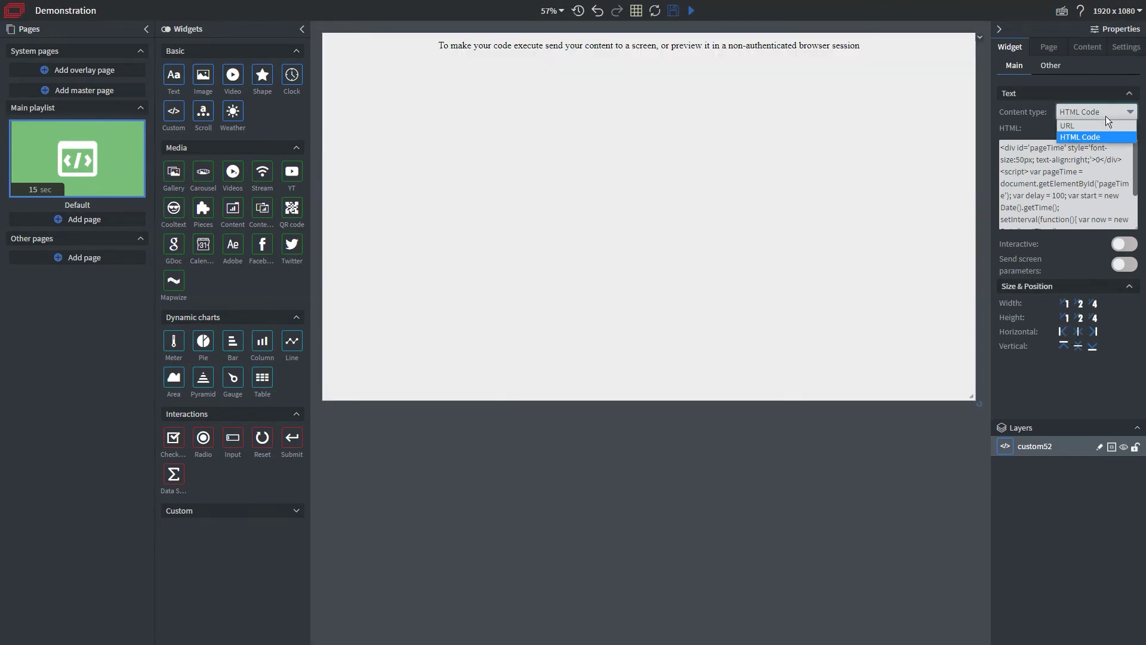
pyautogui.click(1067, 126)
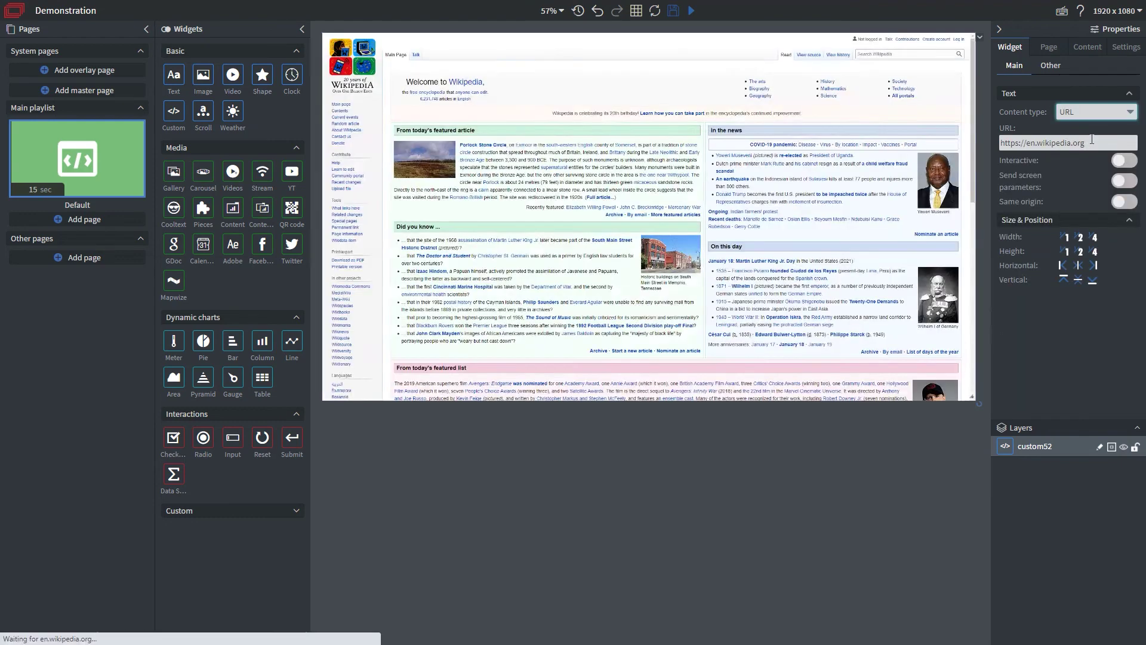
pyautogui.click(1075, 141)
pyautogui.moveTo(1084, 143); pyautogui.dragTo(998, 143)
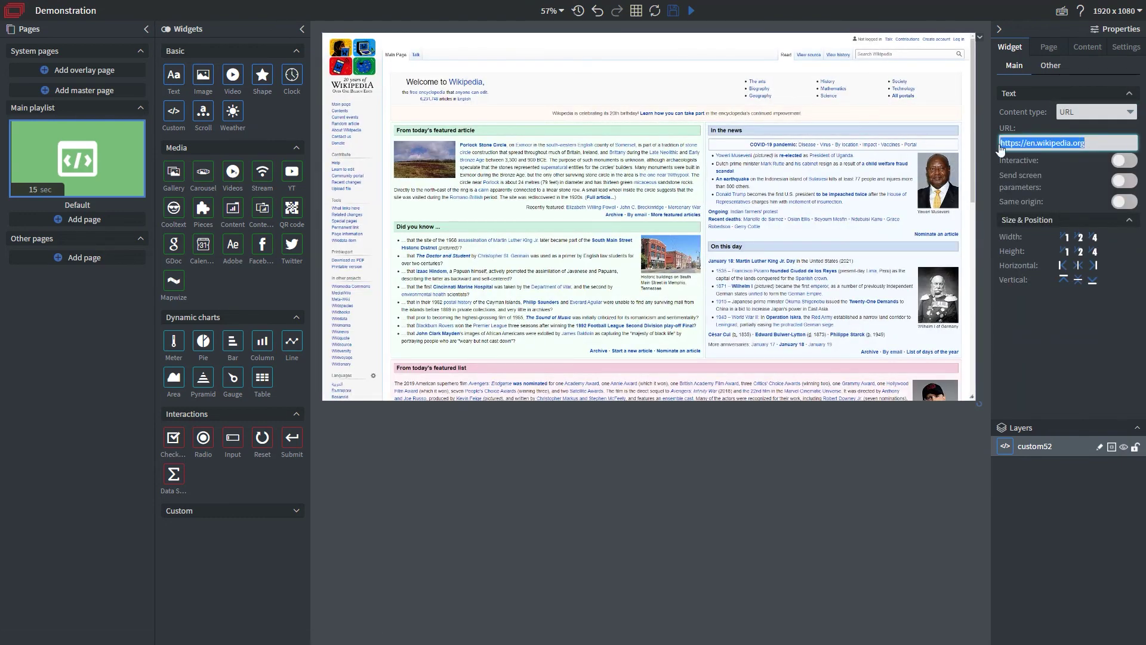
pyautogui.hotkey('ctrl', 'v')
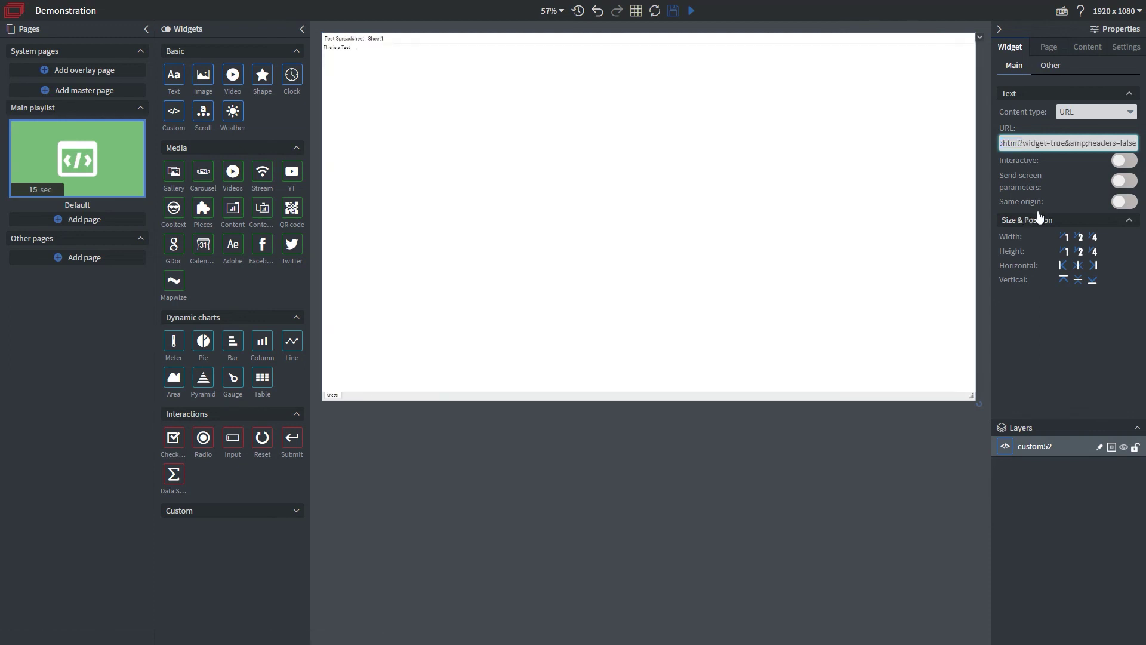
# - Enable Interactive and Same origin for the spreadsheet widget, then save the content and preview it from the current page
pyautogui.click(1123, 167)
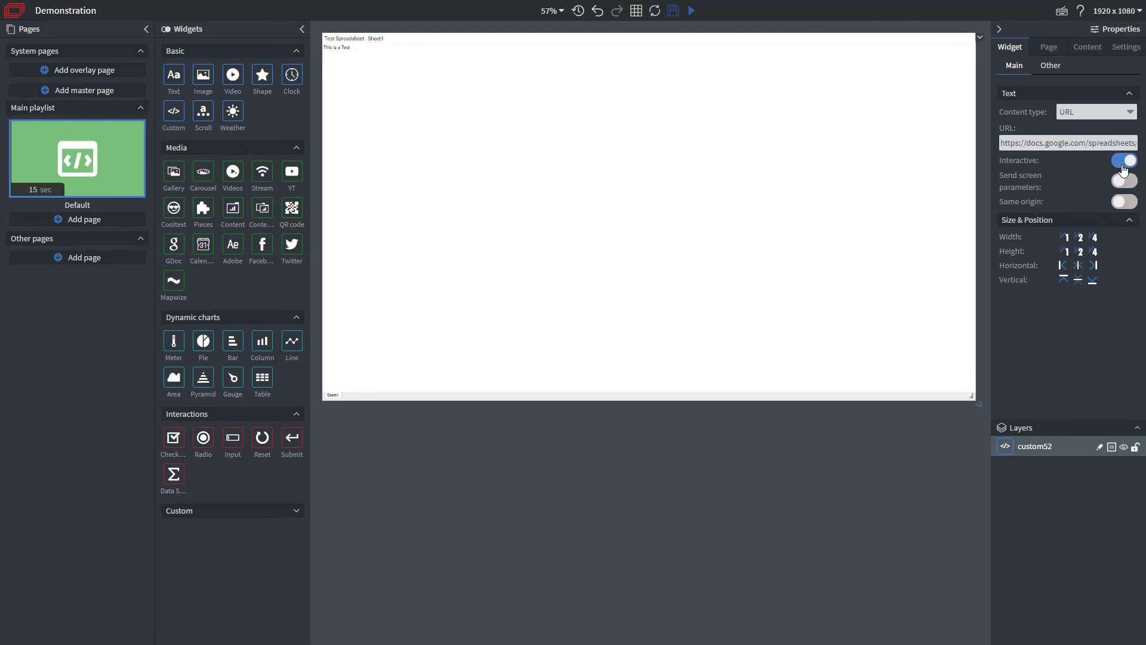
pyautogui.click(1123, 202)
pyautogui.click(674, 12)
pyautogui.moveTo(691, 14)
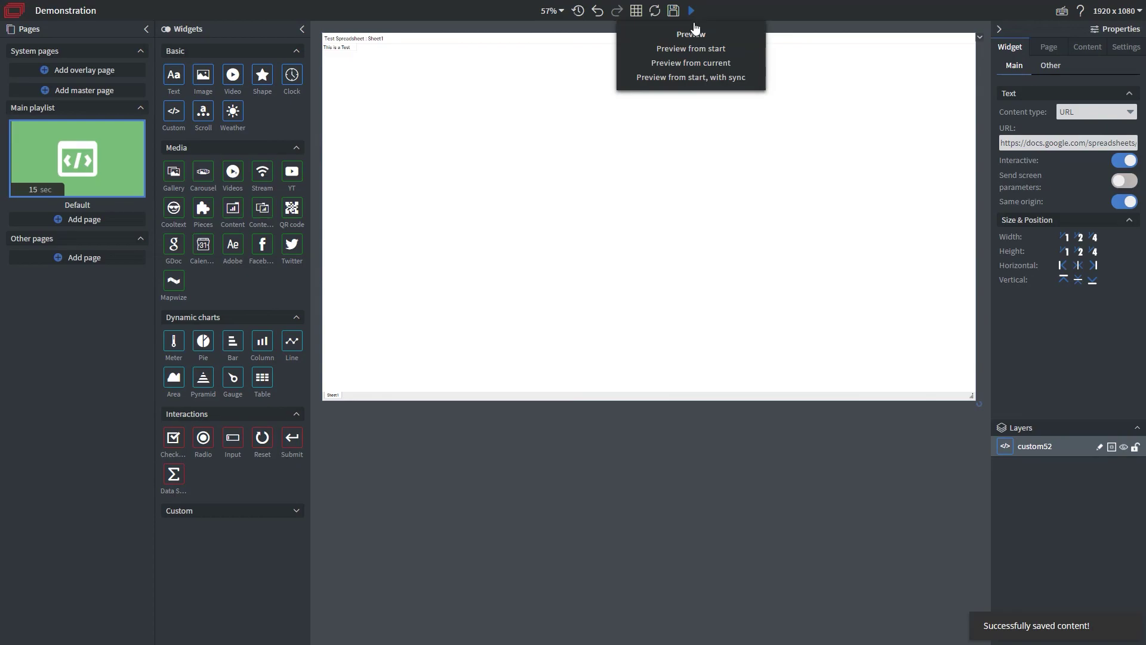
pyautogui.click(699, 63)
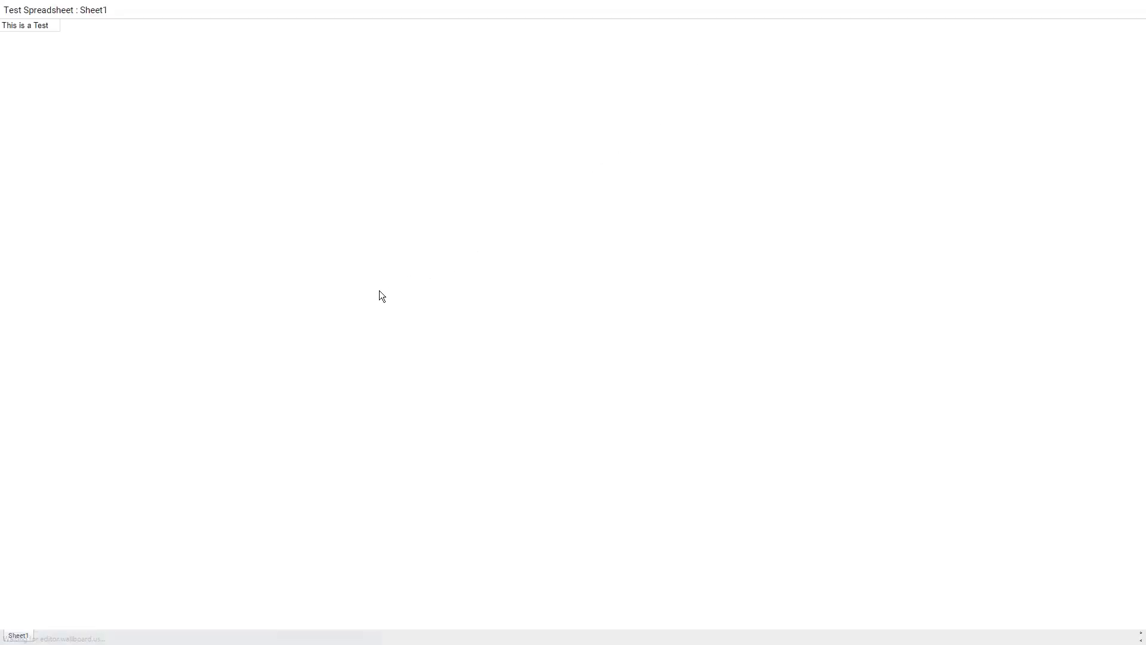